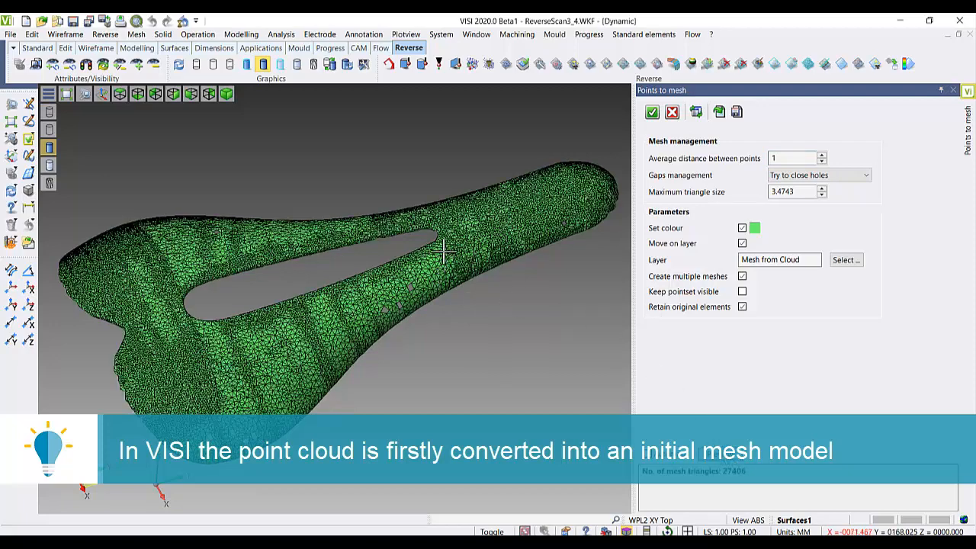
Step: Accept the mesh from the point cloud and refine it with 0.2 deviation error and 1.2 minimum triangle size, in yellow on layer Refined Mesh
left_click(653, 115)
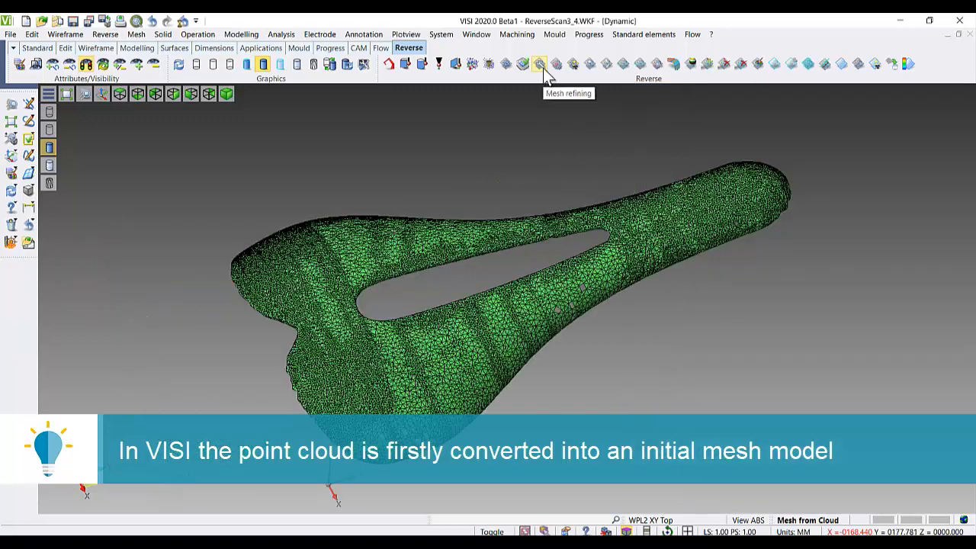
left_click(544, 73)
left_click(503, 242)
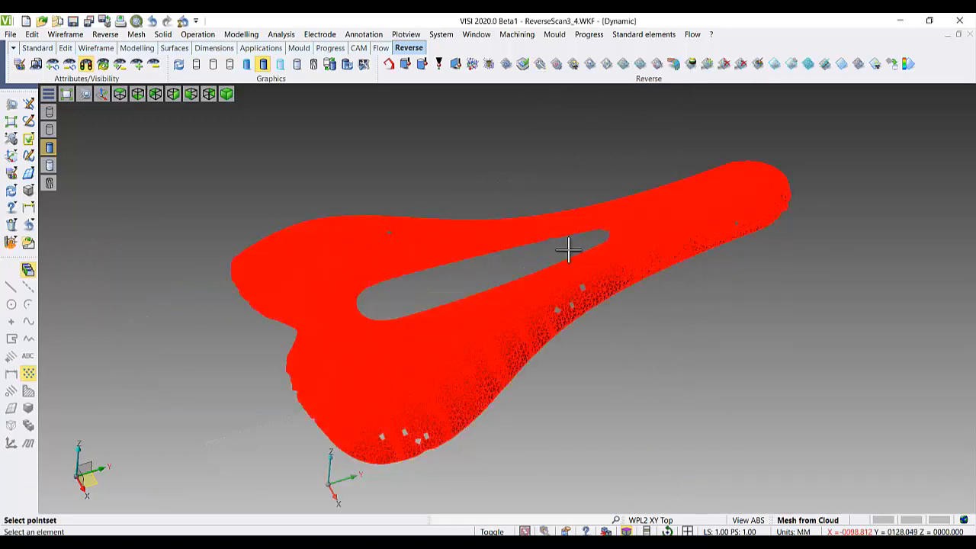
right_click(720, 330)
left_click(722, 459)
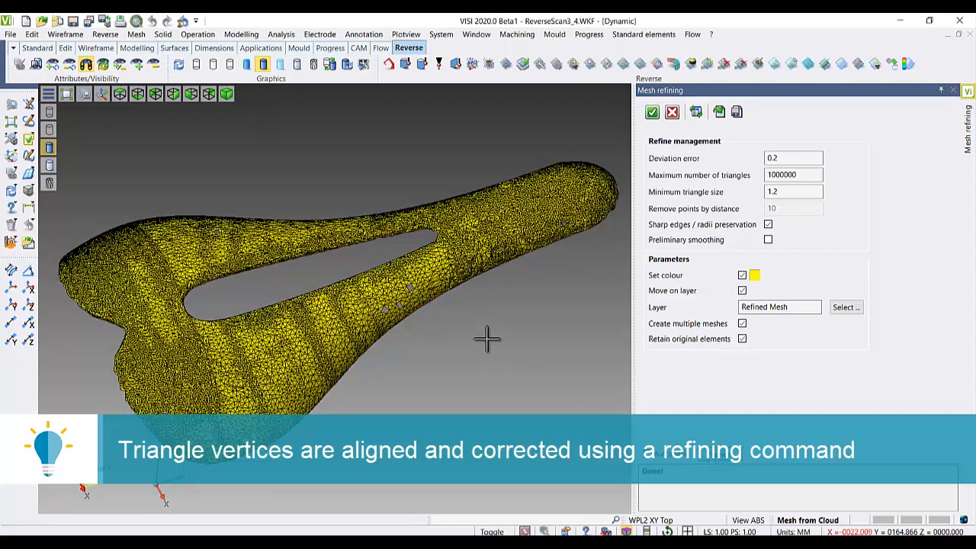
left_click(652, 113)
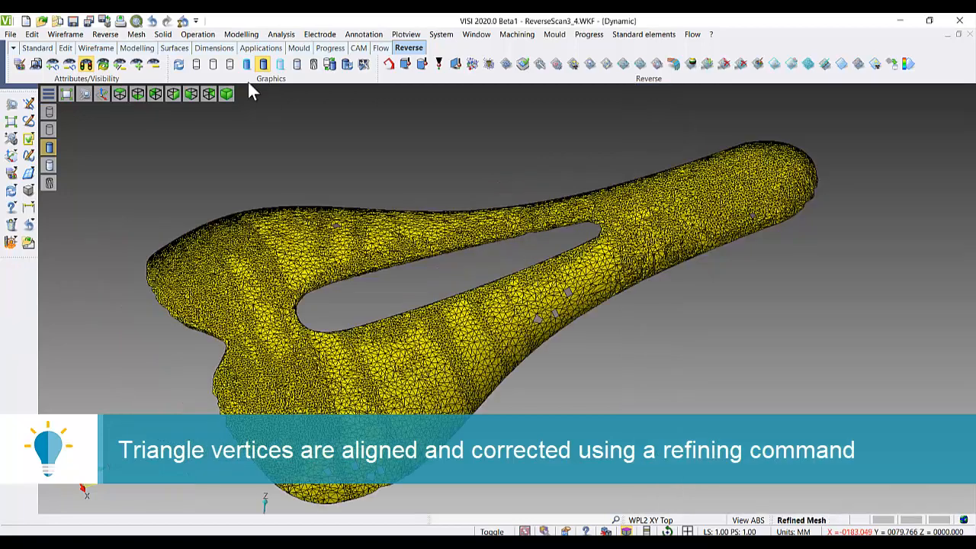
Step: Fill only the selected small gaps in the refined mesh using best sphere filling, leaving the large central slot open
left_click(107, 34)
left_click(120, 136)
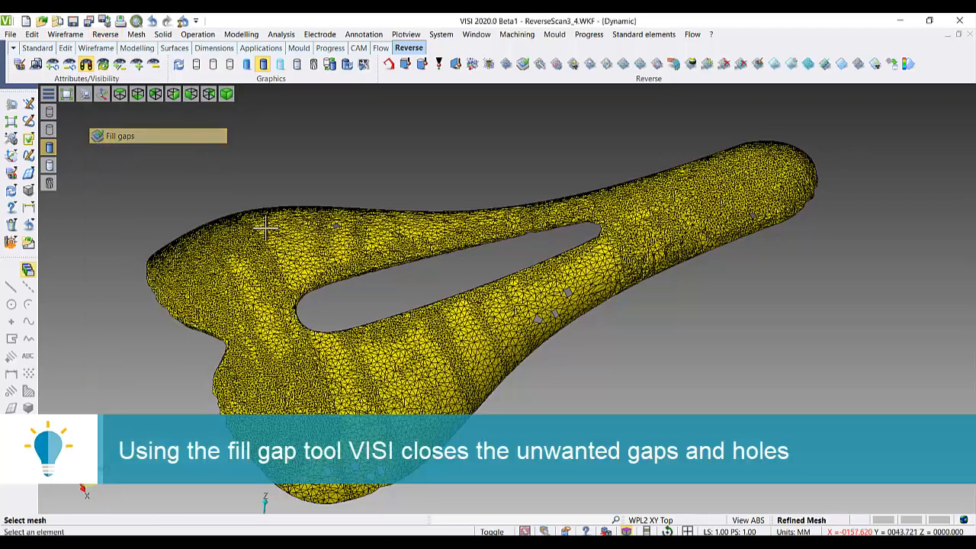
left_click(294, 261)
left_click(700, 177)
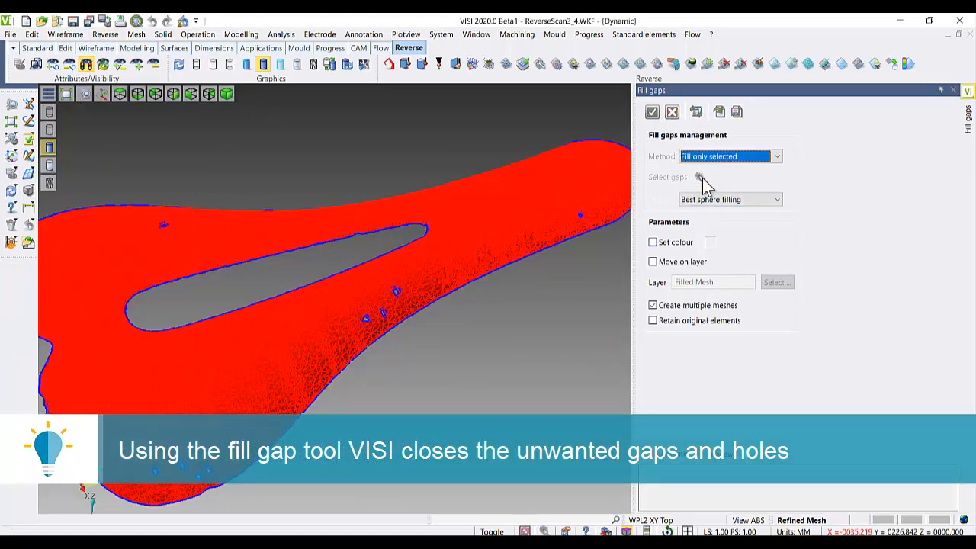
left_click_drag(253, 214, 570, 427)
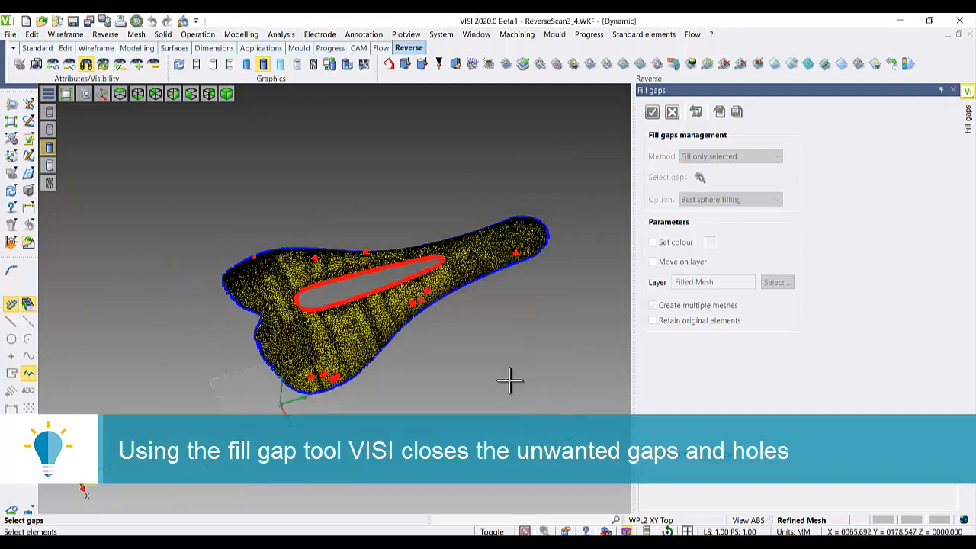
right_click(489, 326)
scroll(467, 340, "up", 3)
scroll(467, 340, "down", 3)
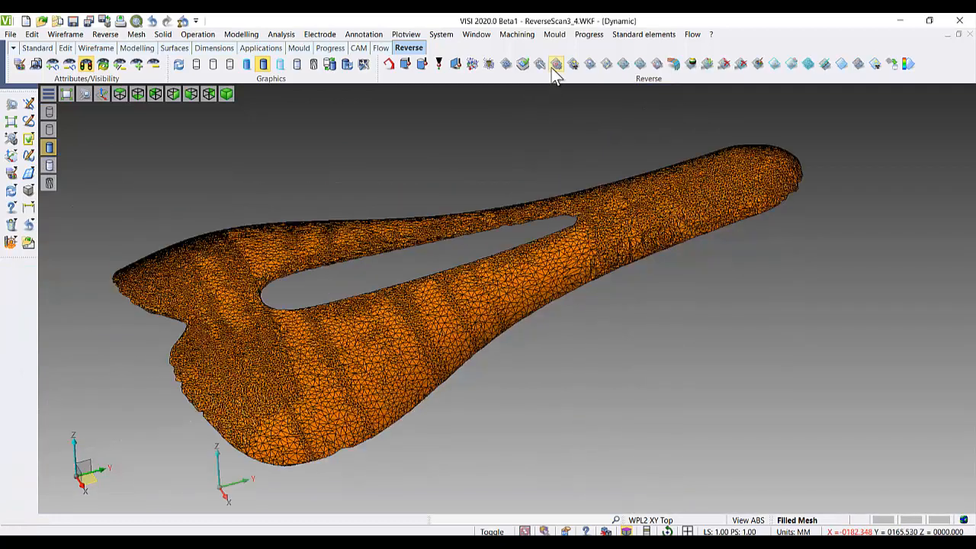
Step: Smooth the filled mesh with 6 smoothing cycles and smooth borders, placing the orange result on layer Smoothed Mesh
left_click(556, 63)
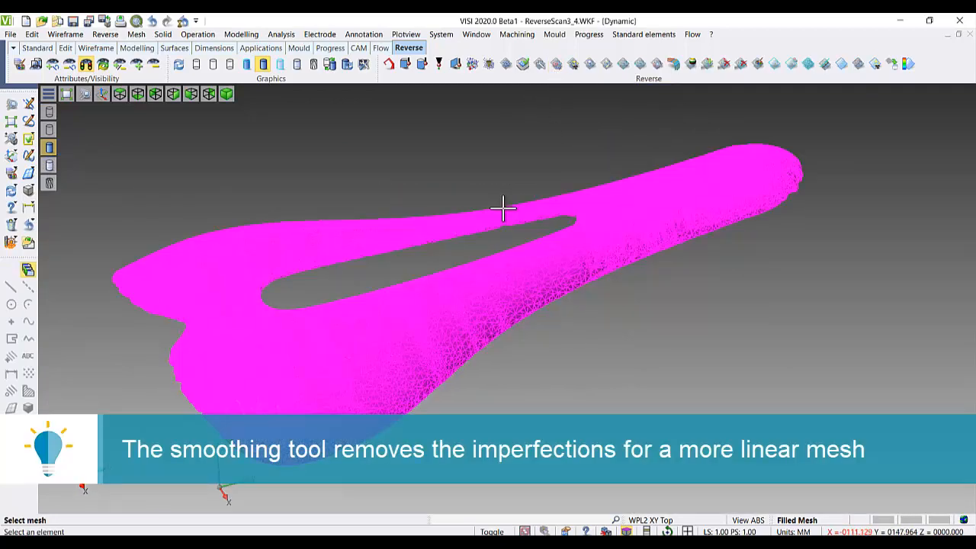
left_click(503, 207)
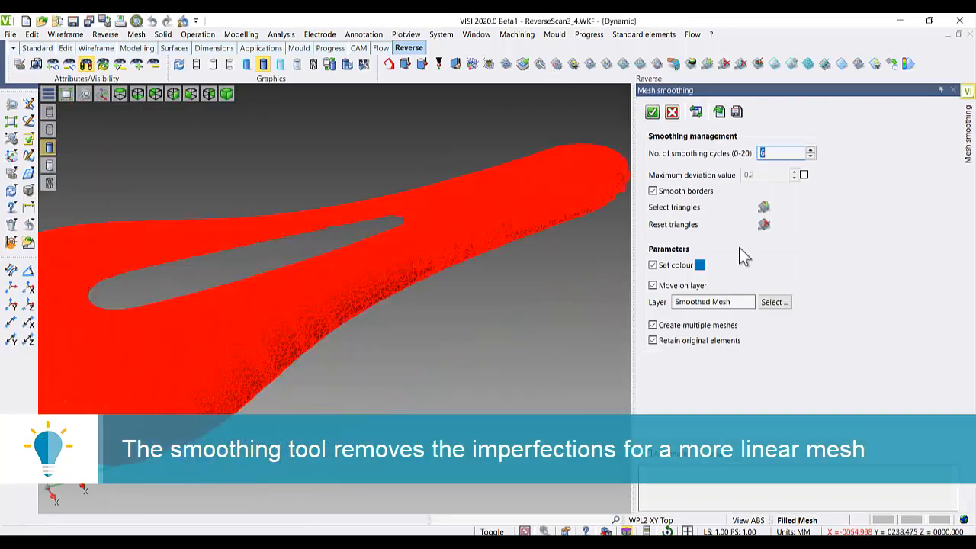
left_click(731, 455)
scroll(465, 277, "up", 1)
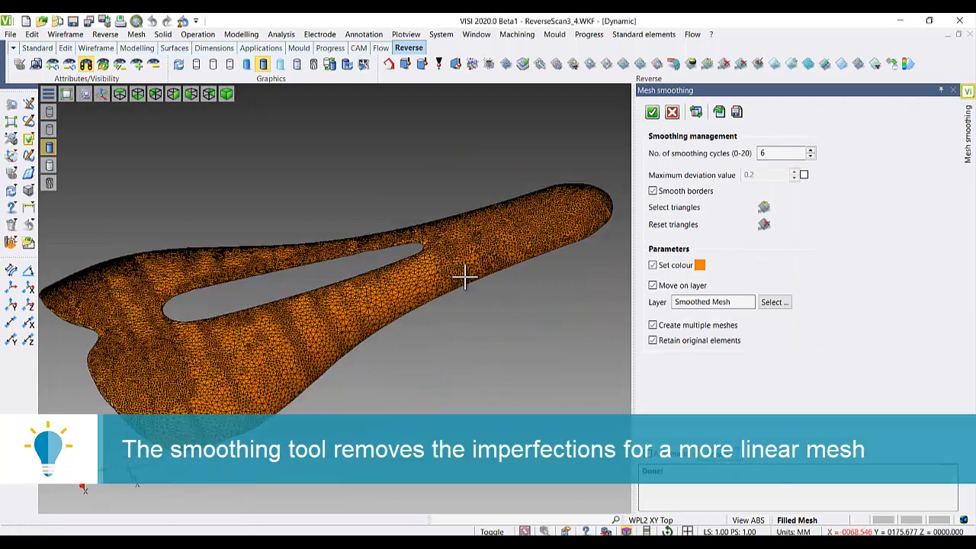
left_click(652, 114)
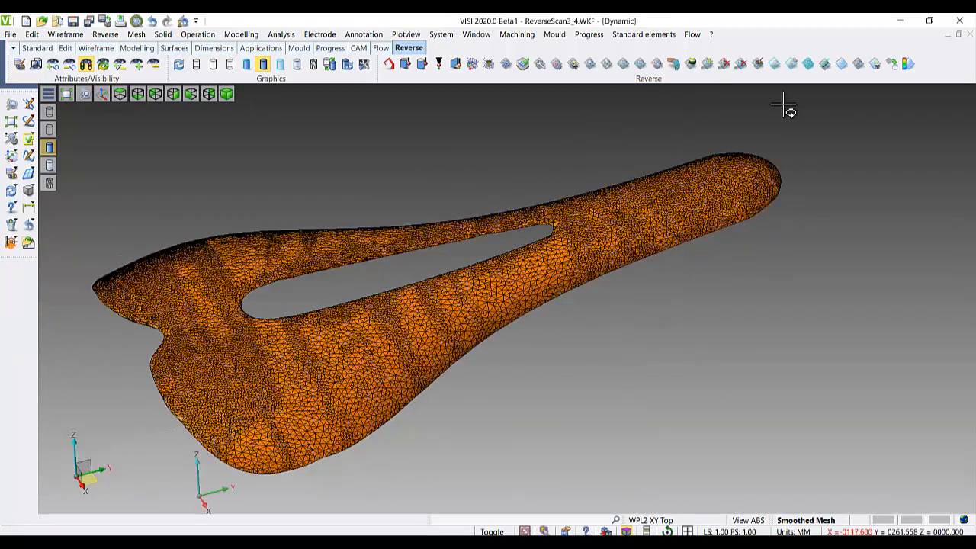
Step: Draw edge curves from the smoothed mesh along its outer perimeter and around the central slot
left_click(775, 65)
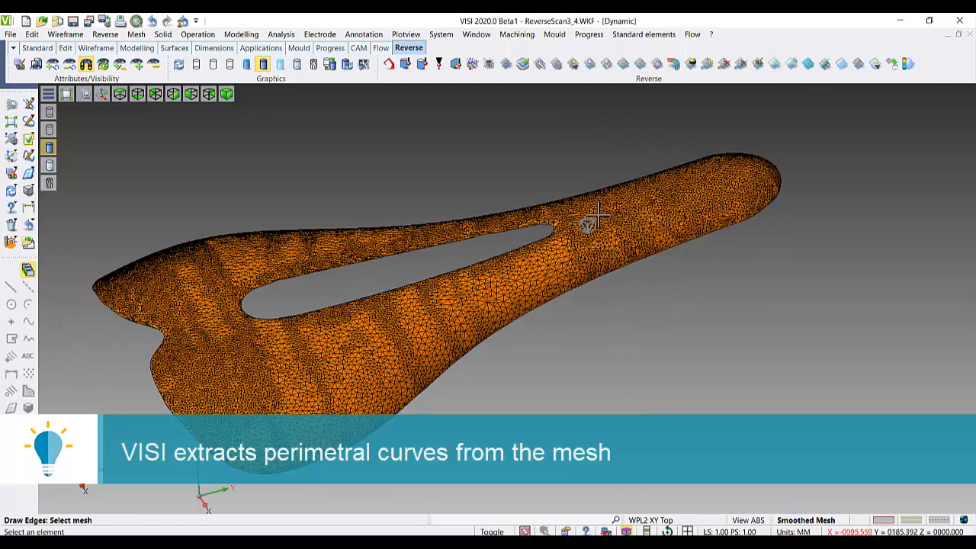
left_click(598, 215)
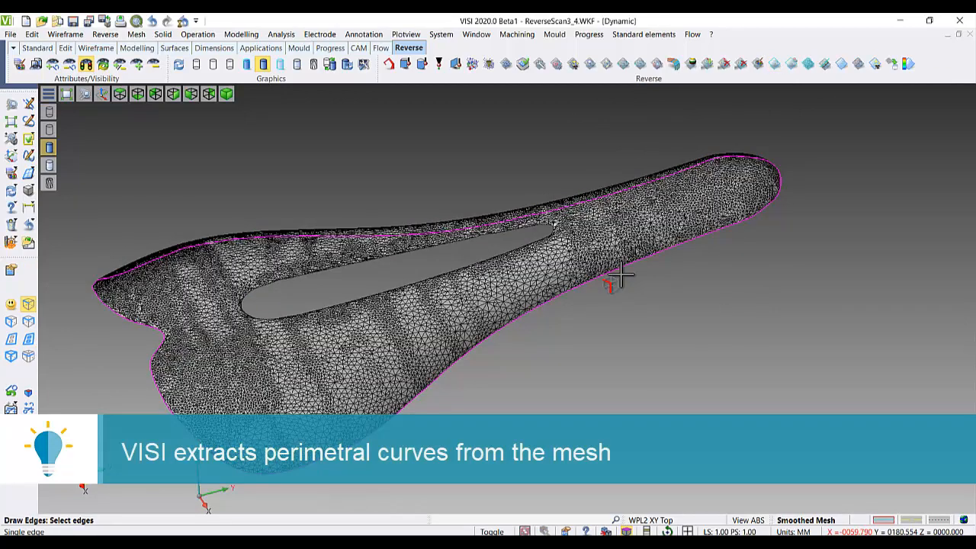
left_click(622, 274)
left_click(477, 242)
right_click(742, 272)
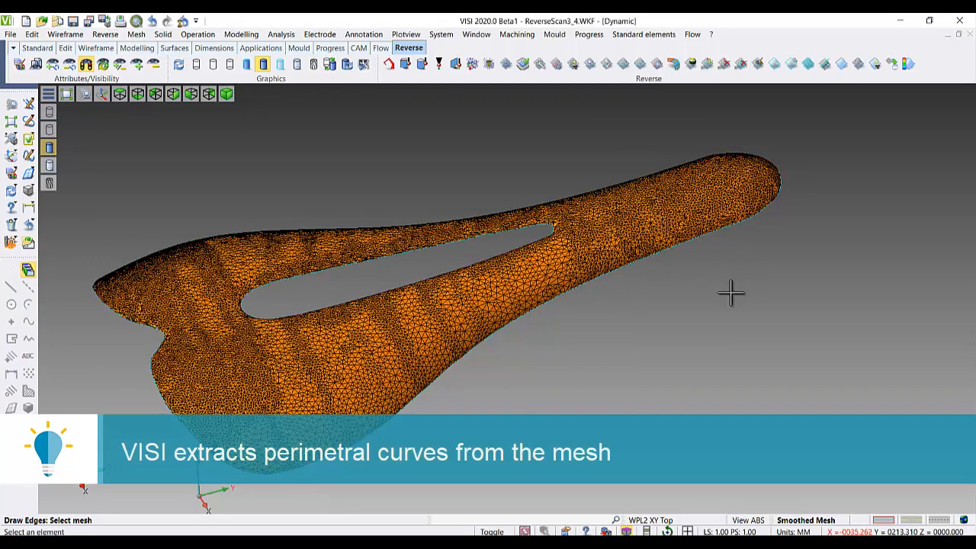
right_click(727, 297)
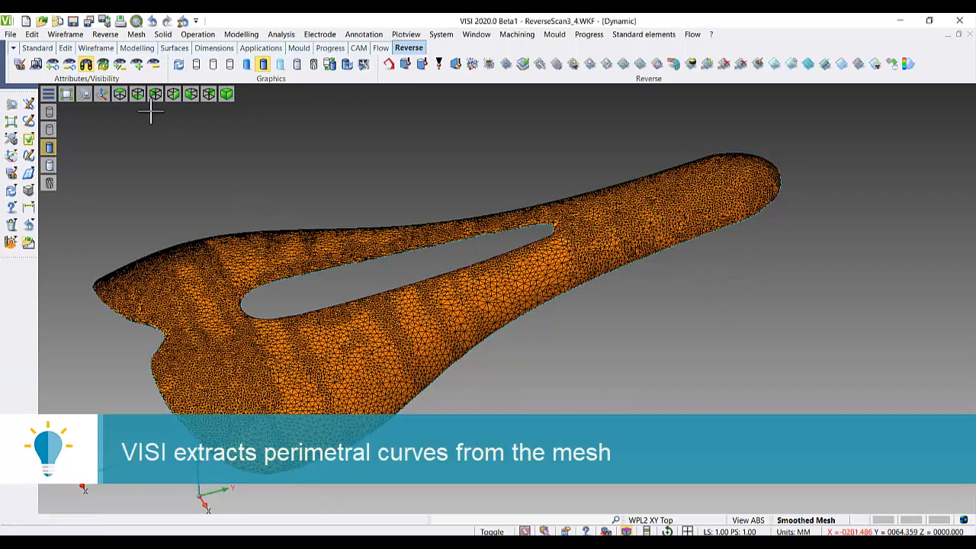
Step: In a wireframe top view, offset the outer perimeter curve inward by 10 and the central slot curve by 3 with the side reversed
left_click(196, 65)
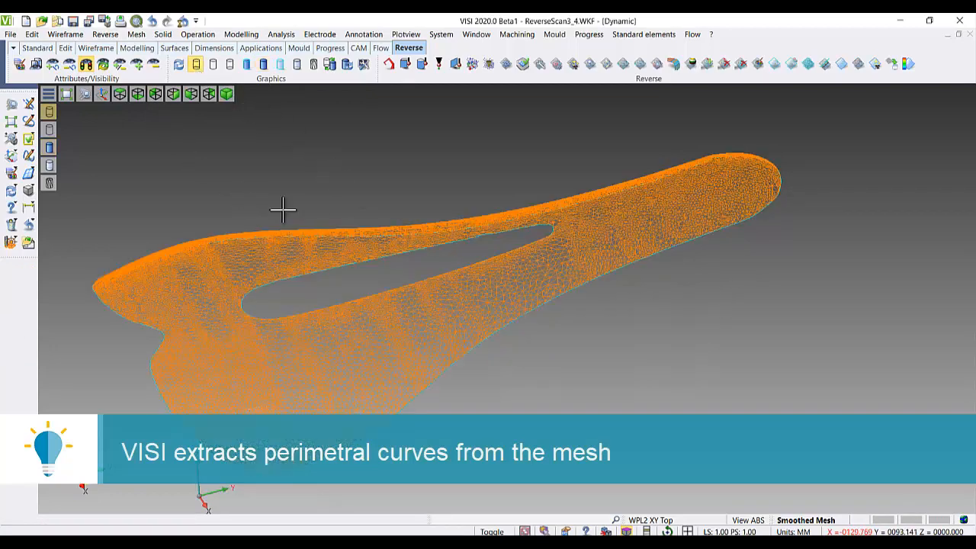
left_click(137, 93)
left_click(65, 35)
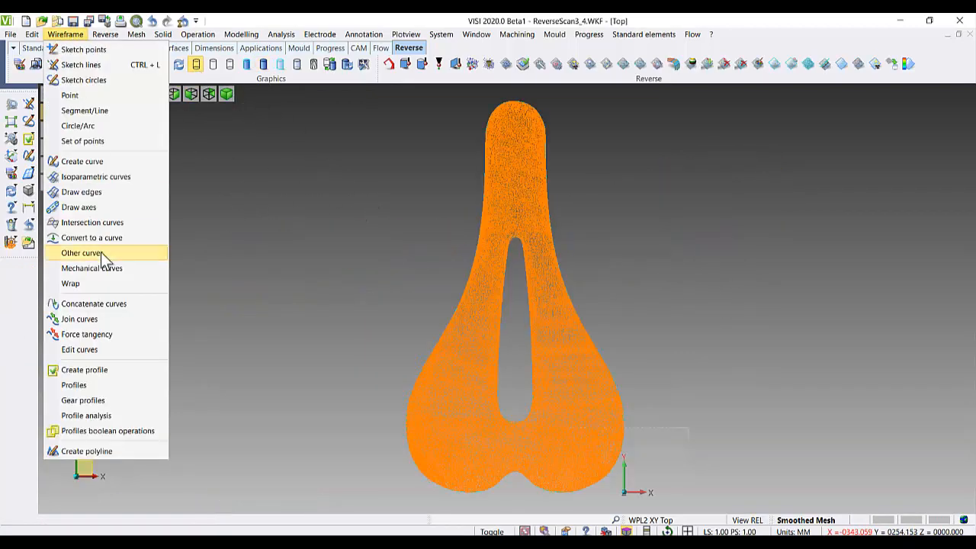
mouse_move(111, 250)
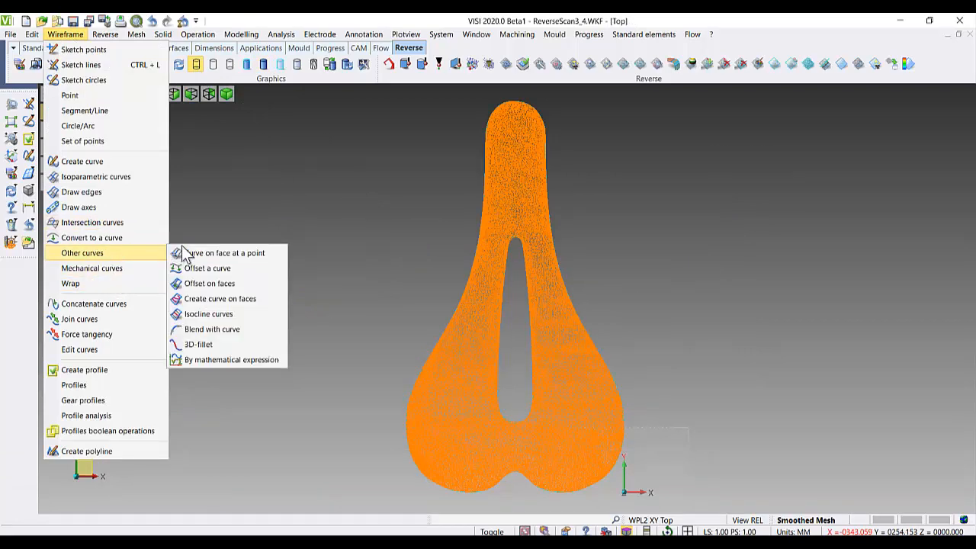
left_click(206, 267)
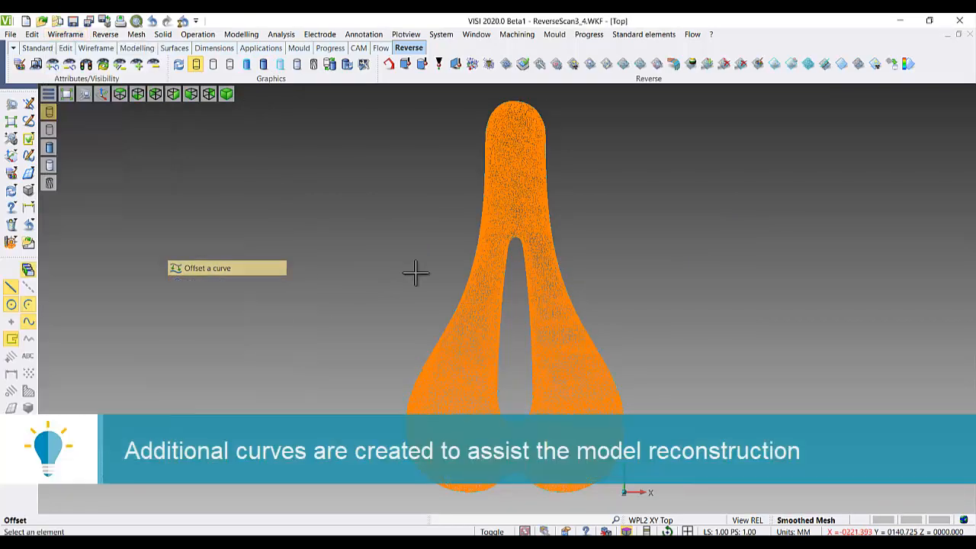
left_click(554, 246)
type("10")
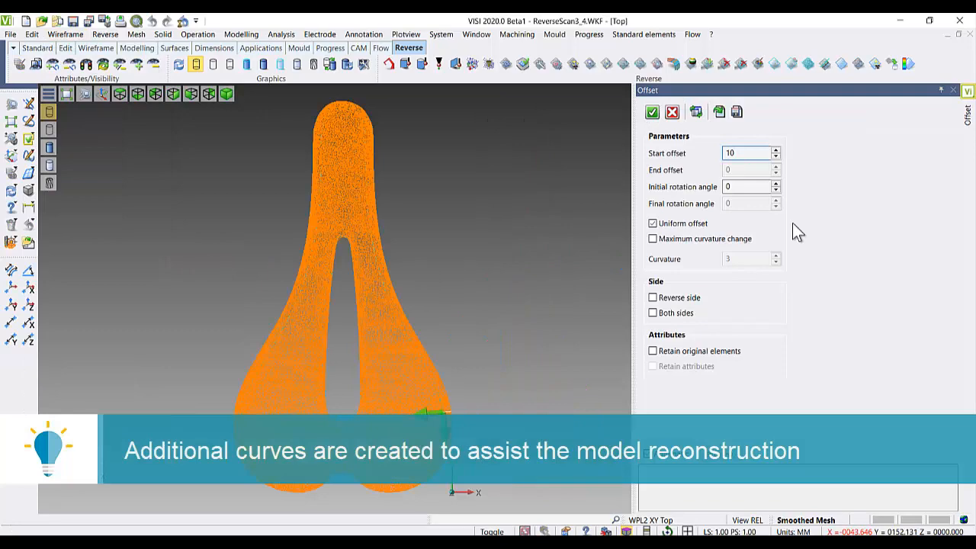
key("Tab")
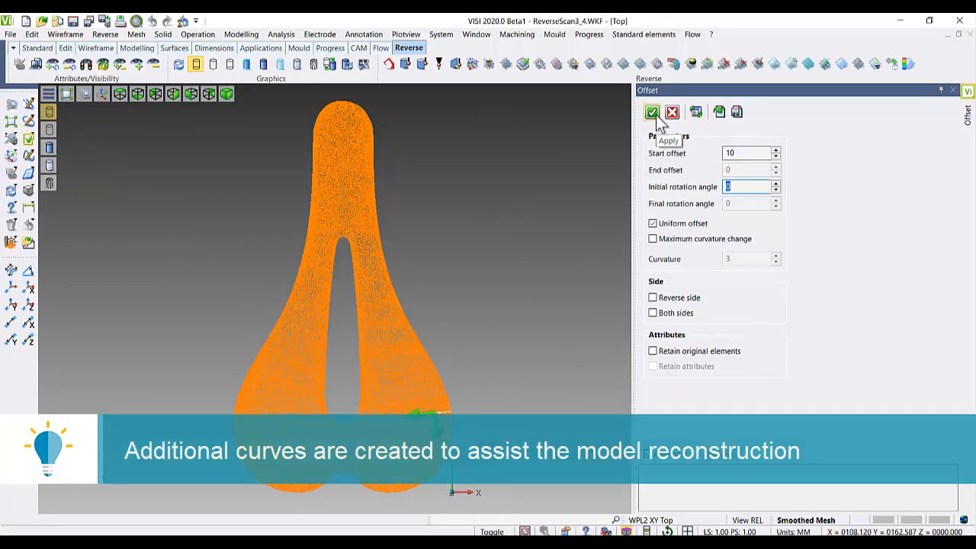
left_click(653, 113)
scroll(540, 316, "up", 5)
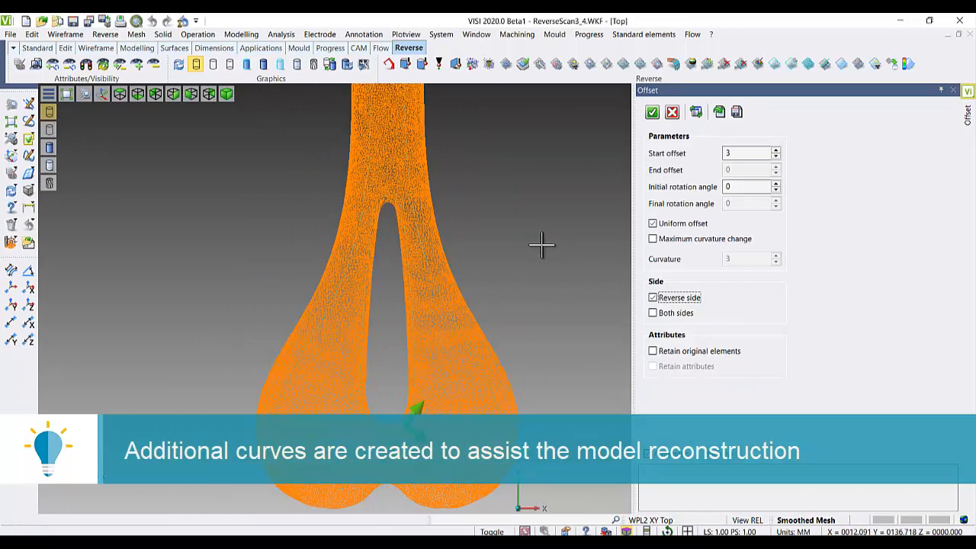
key("Return")
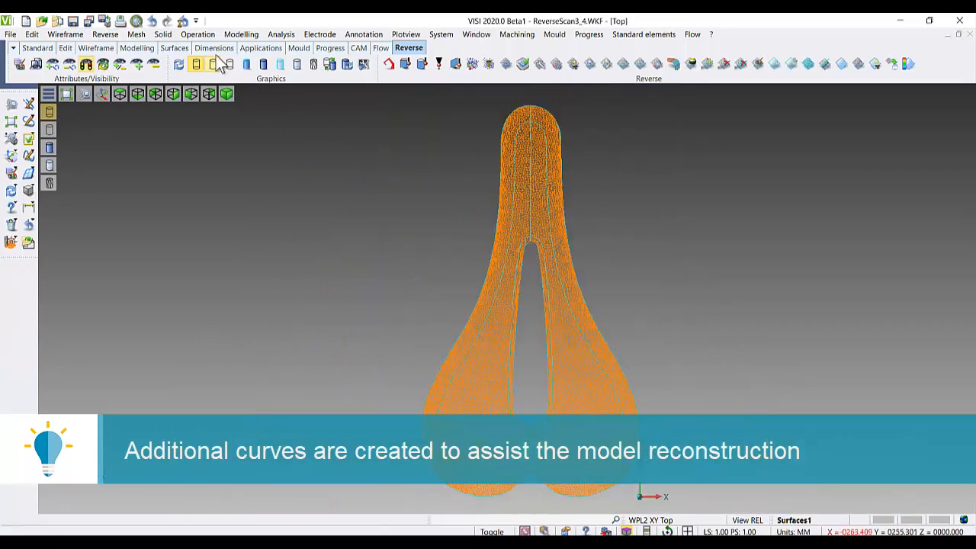
Step: Section the mesh crosswise through the saddle's nose at two places, near the rounded tip and just ahead of the central slot
left_click(238, 35)
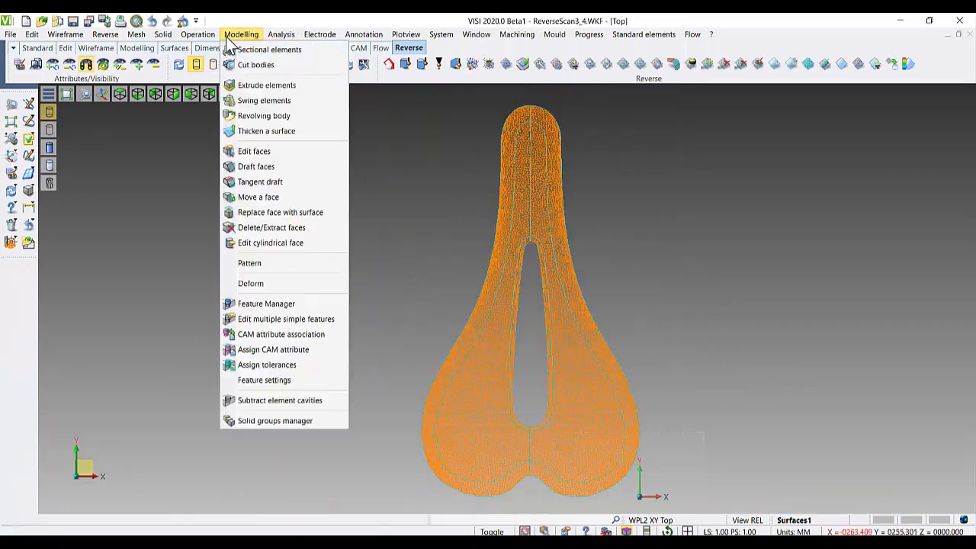
left_click(259, 50)
left_click(529, 159)
right_click(513, 154)
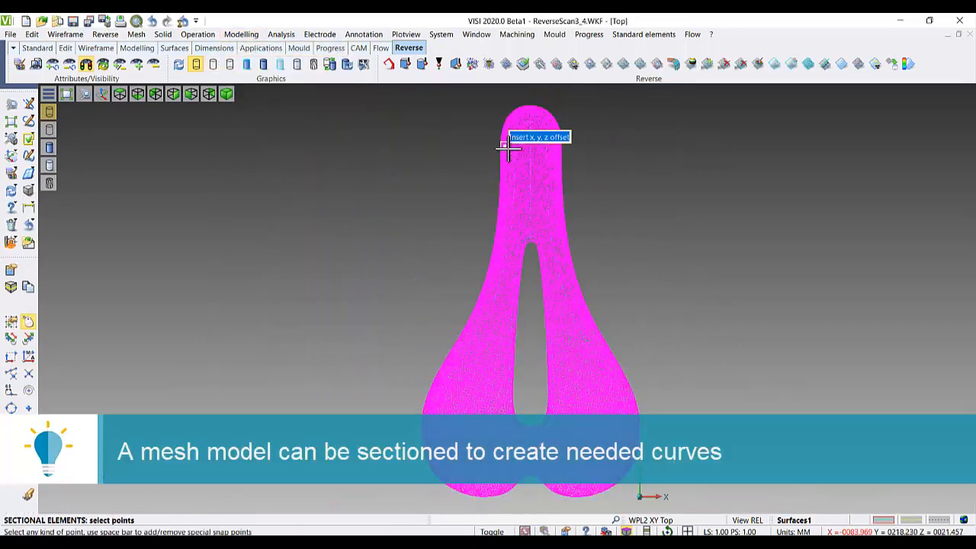
left_click(500, 136)
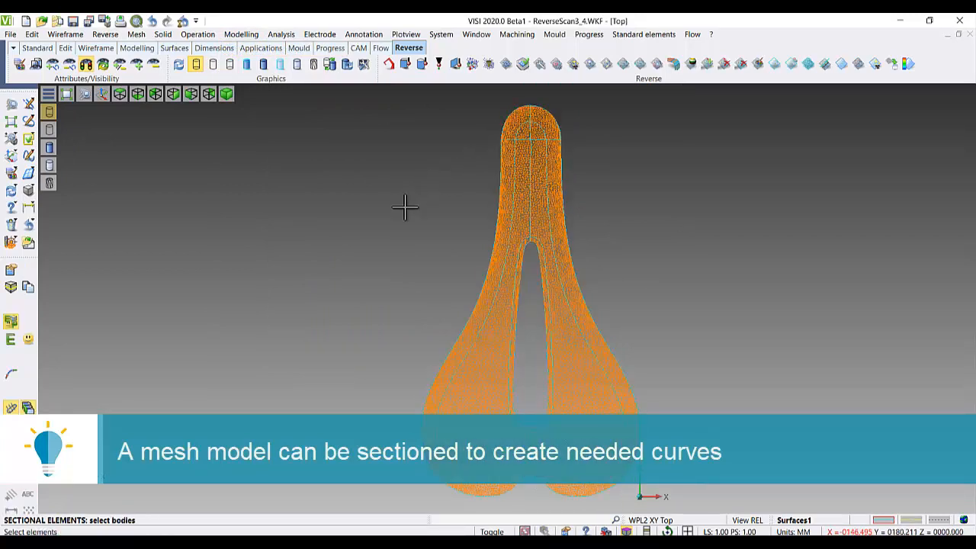
left_click(498, 206)
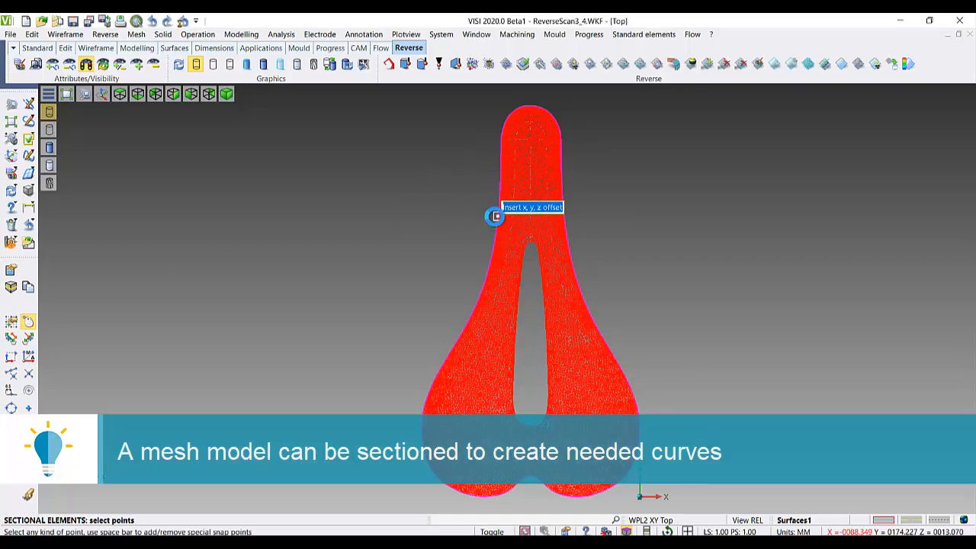
left_click(494, 217)
left_click(387, 234)
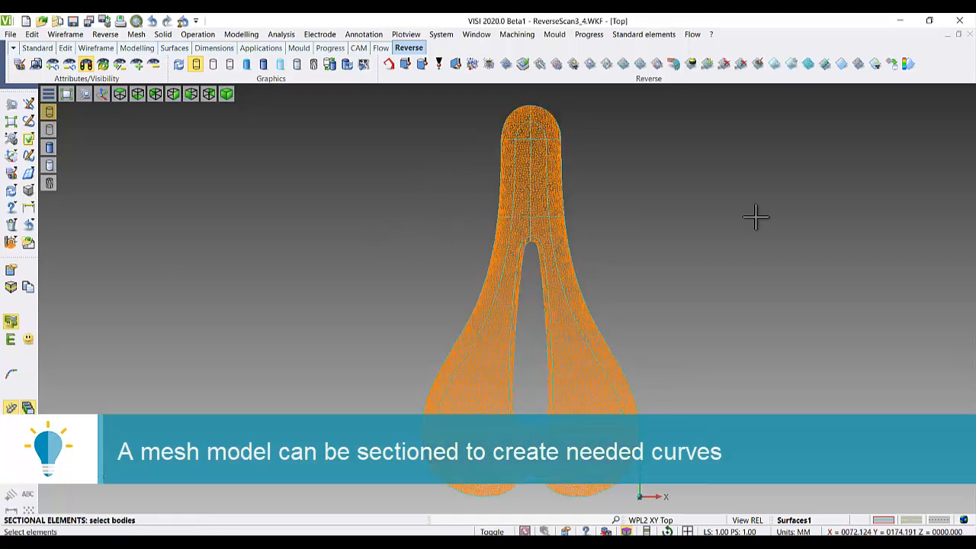
Step: Imprint all the curves on the mesh, normal to the mesh with 0.001 tolerance, and display the mesh shaded
middle_click_drag(755, 217, 756, 216)
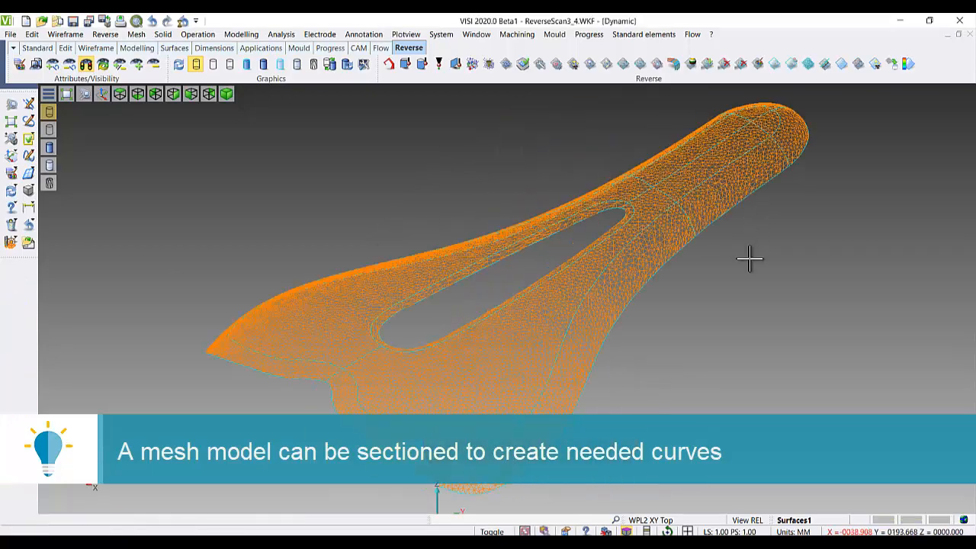
middle_click_drag(747, 257, 829, 99)
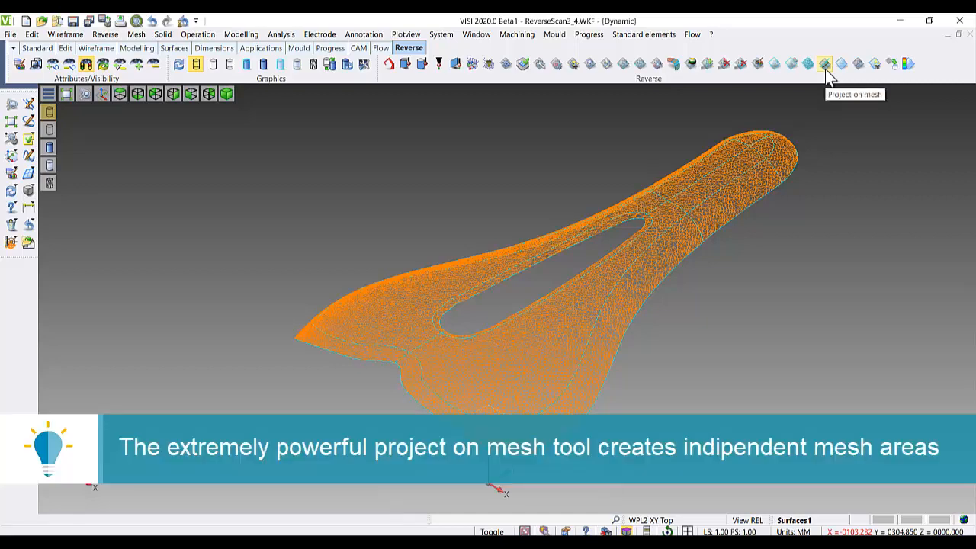
left_click(825, 68)
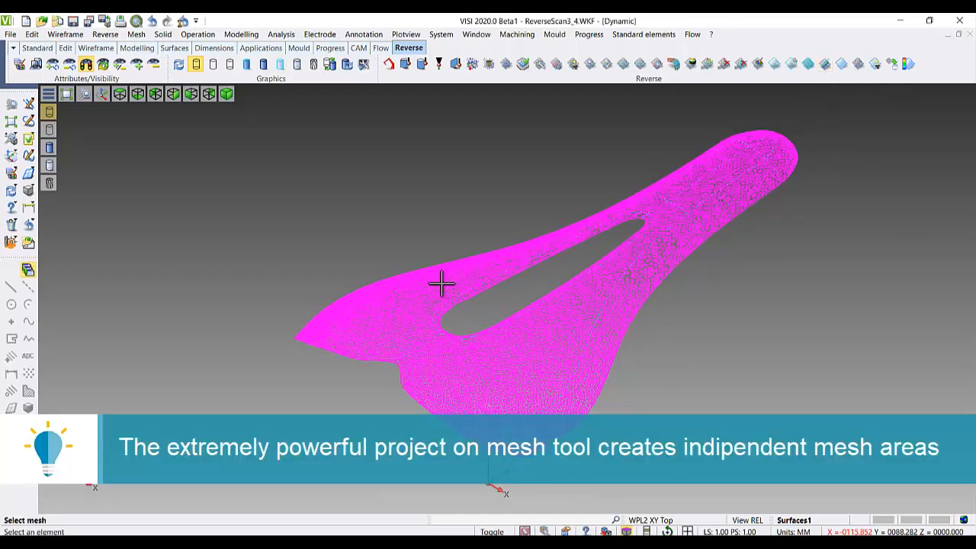
left_click(444, 283)
left_click_drag(173, 125, 848, 482)
right_click(848, 482)
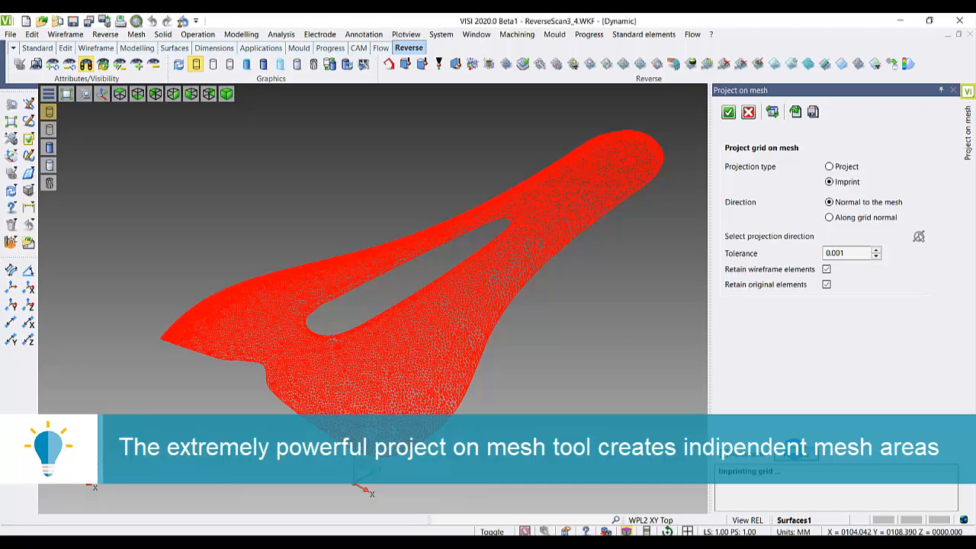
left_click(728, 114)
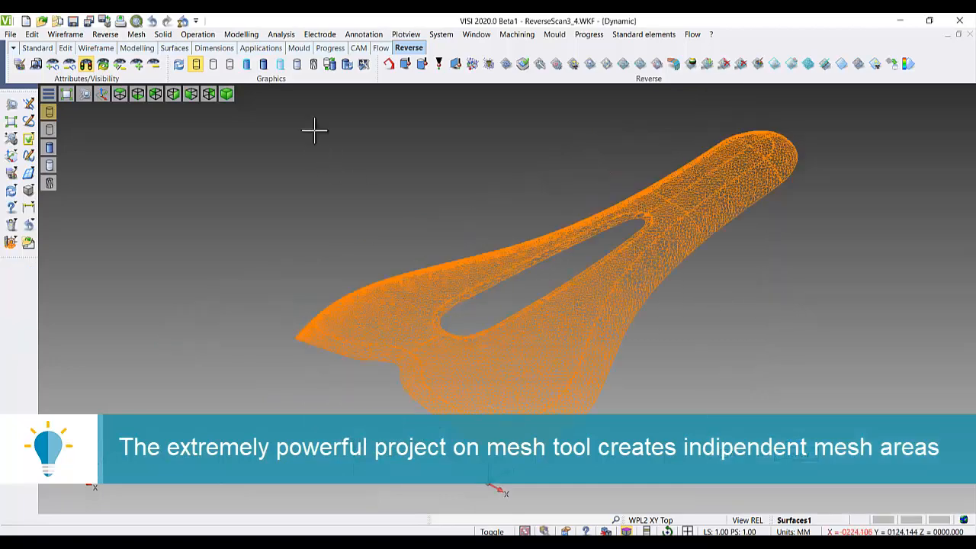
left_click(295, 71)
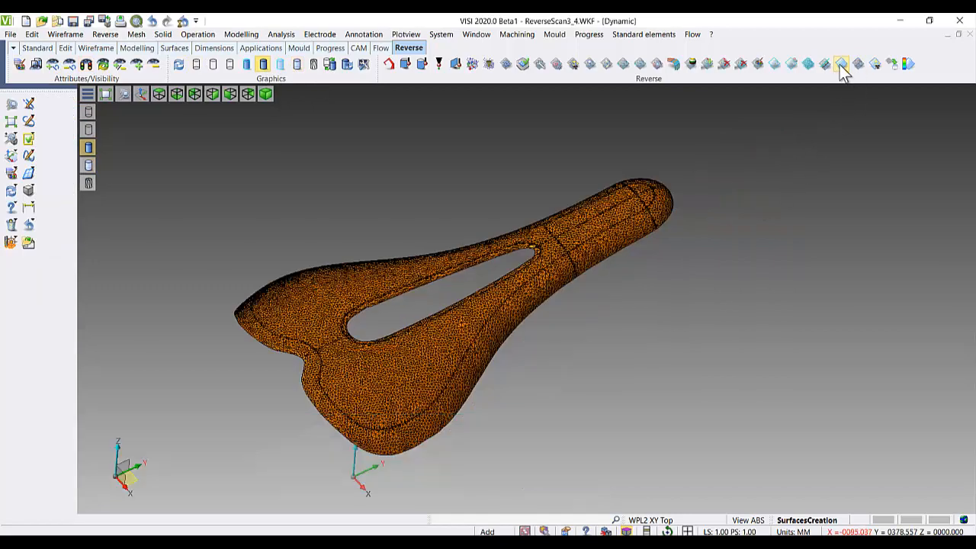
Step: Convert all mesh areas of the saddle to surfaces with a 0.01 surface tolerance, retaining the original elements
left_click(839, 70)
left_click(582, 274)
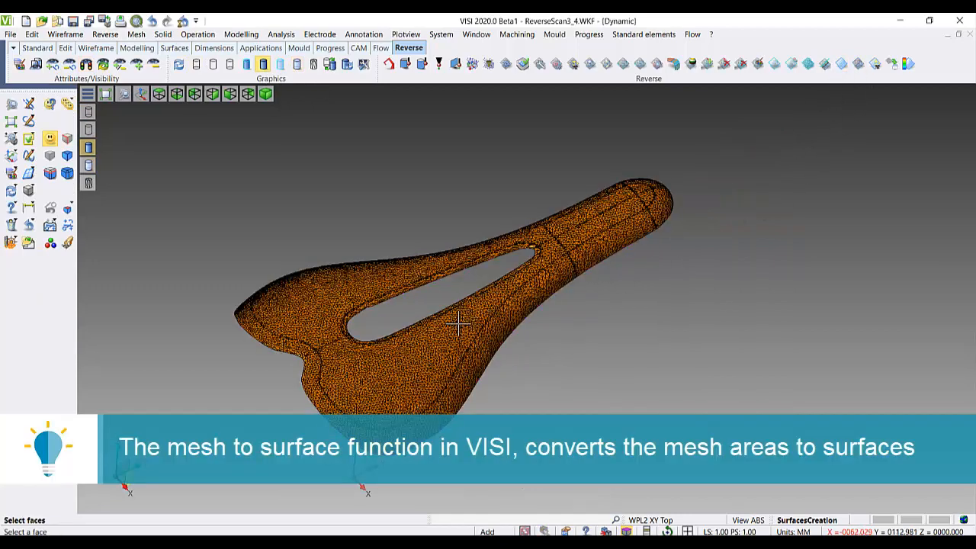
left_click(427, 347)
left_click(327, 305)
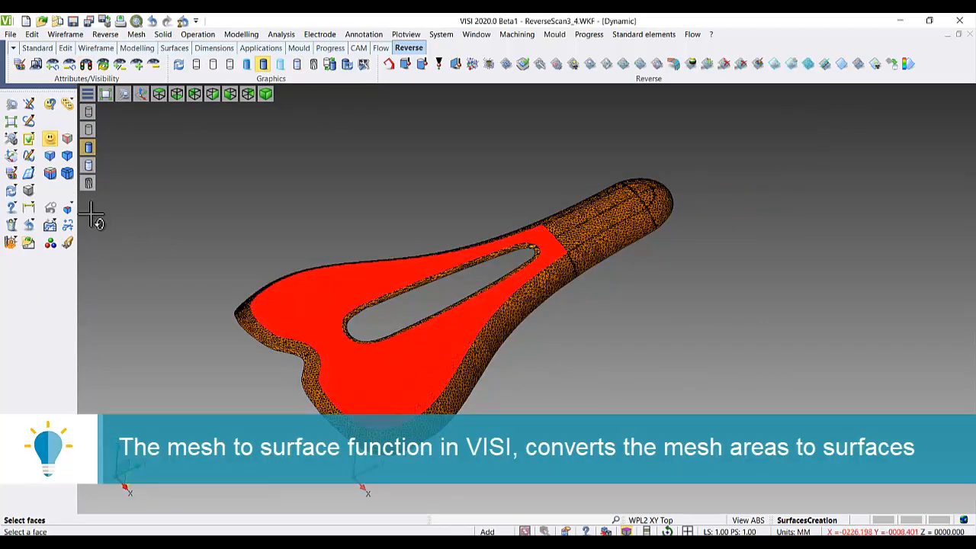
left_click(71, 226)
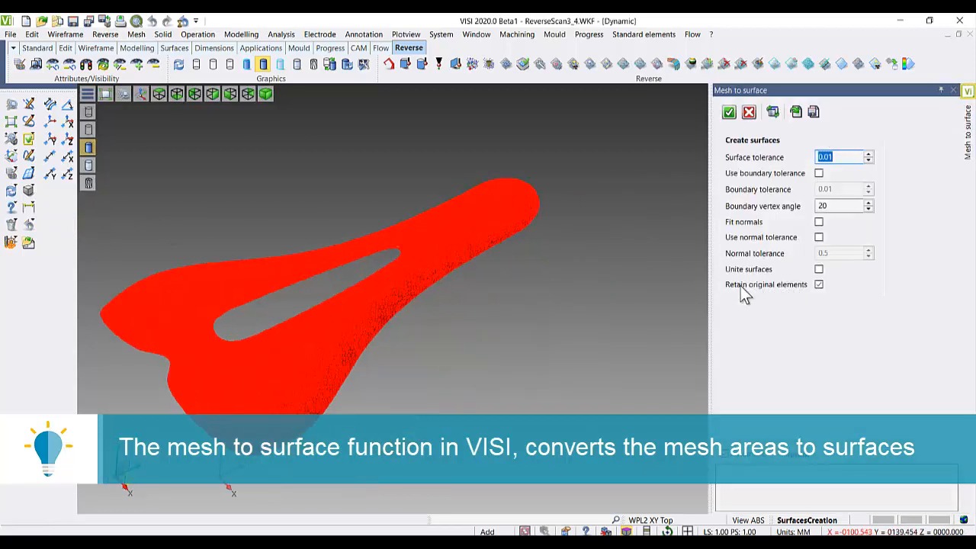
middle_click_drag(530, 384, 619, 370)
left_click(729, 112)
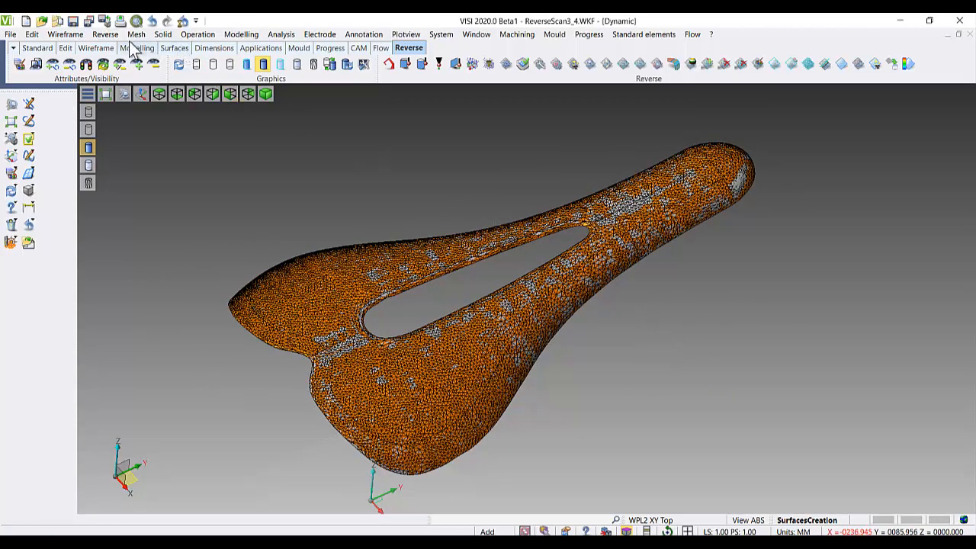
Step: Compare the saddle mesh with the created surfaces and preview the colour-coded distance ranges with the second body hidden
left_click(907, 65)
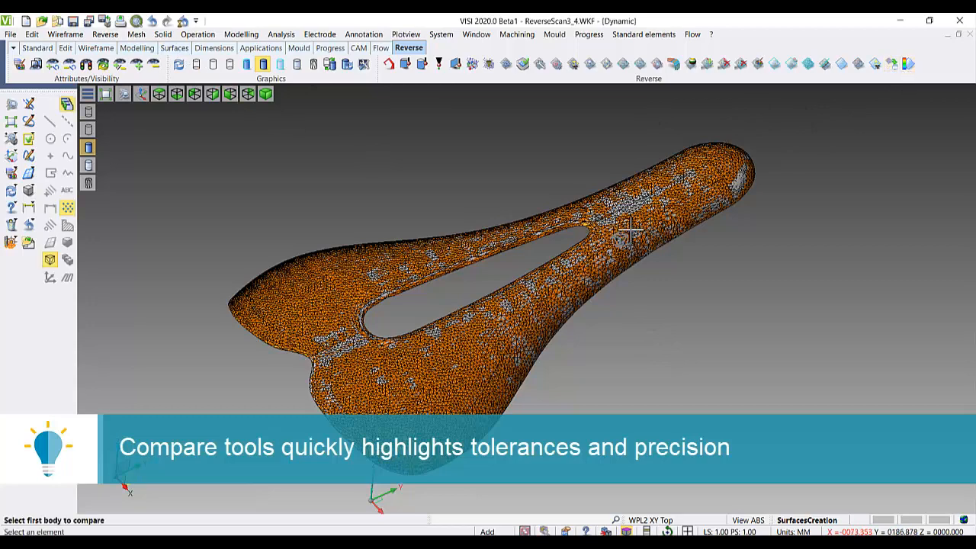
left_click(628, 229)
left_click(671, 246)
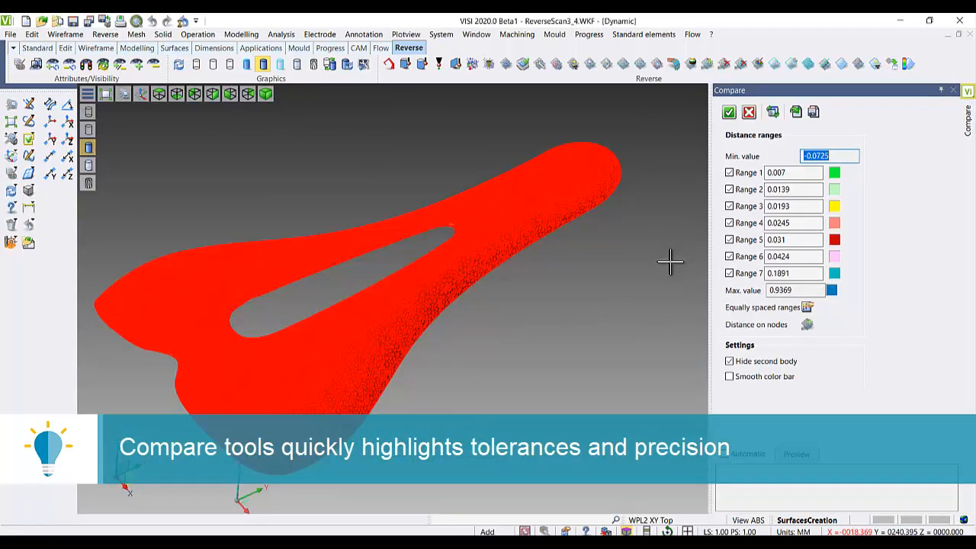
left_click(795, 455)
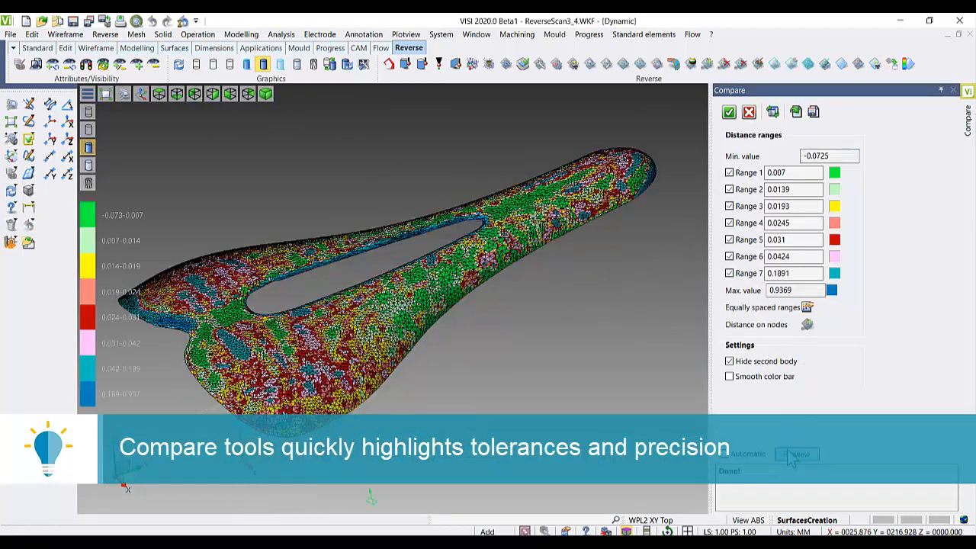
Step: Measure the deviation on several mesh nodes around the nose and rear of the saddle, and close the comparison
left_click(754, 326)
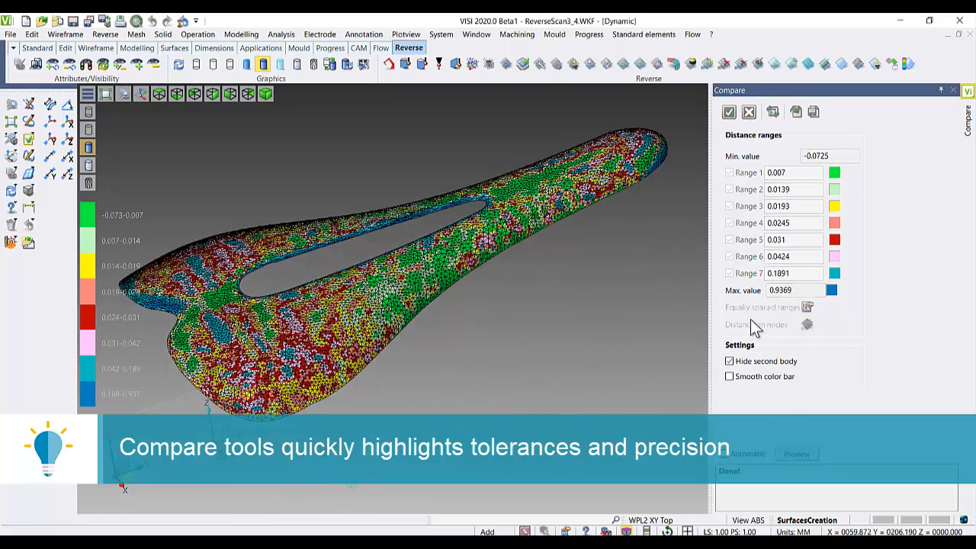
scroll(442, 263, "up", 3)
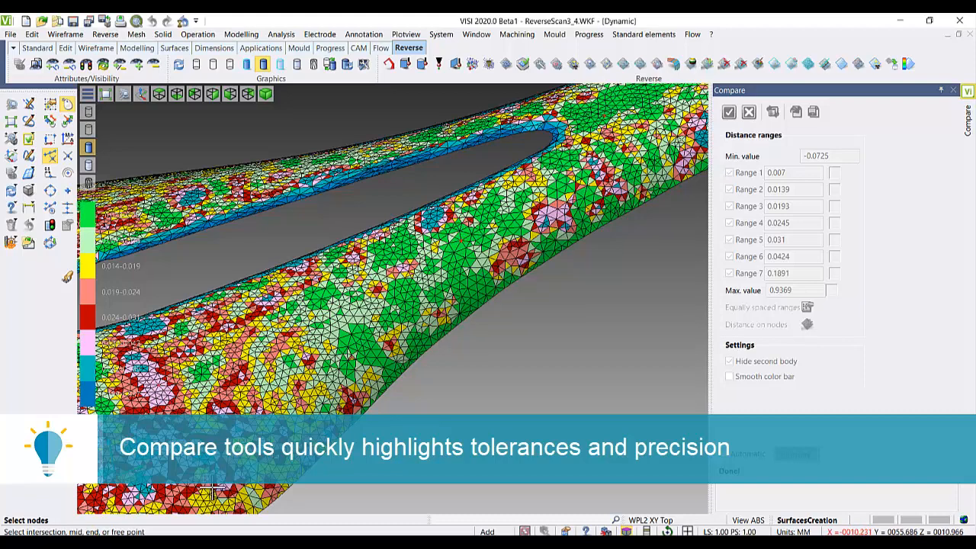
key("Return")
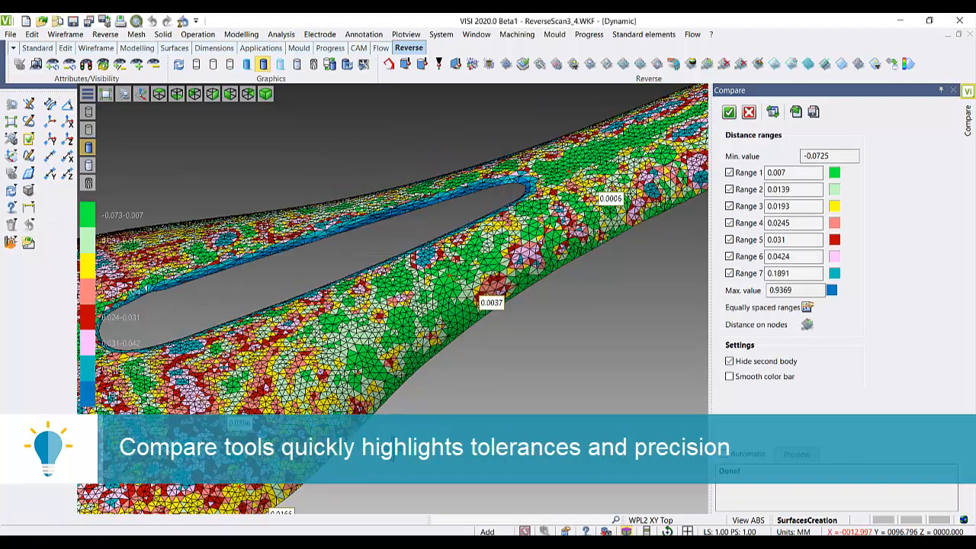
middle_click_drag(393, 454, 407, 437)
middle_click_drag(423, 473, 438, 416)
middle_click_drag(488, 376, 688, 263)
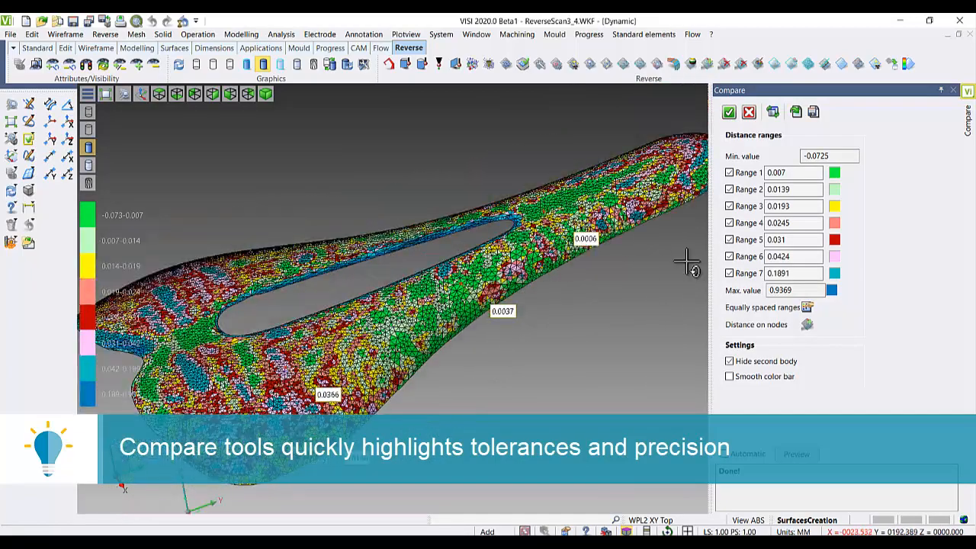
left_click(739, 115)
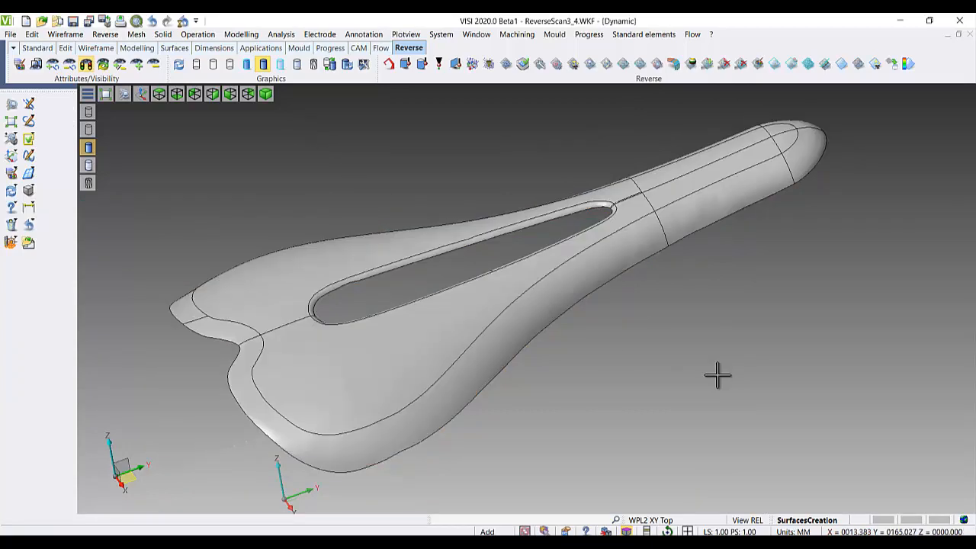
Step: Remove the original central slot from the saddle by deleting and healing its edge faces
middle_click_drag(738, 424, 722, 388)
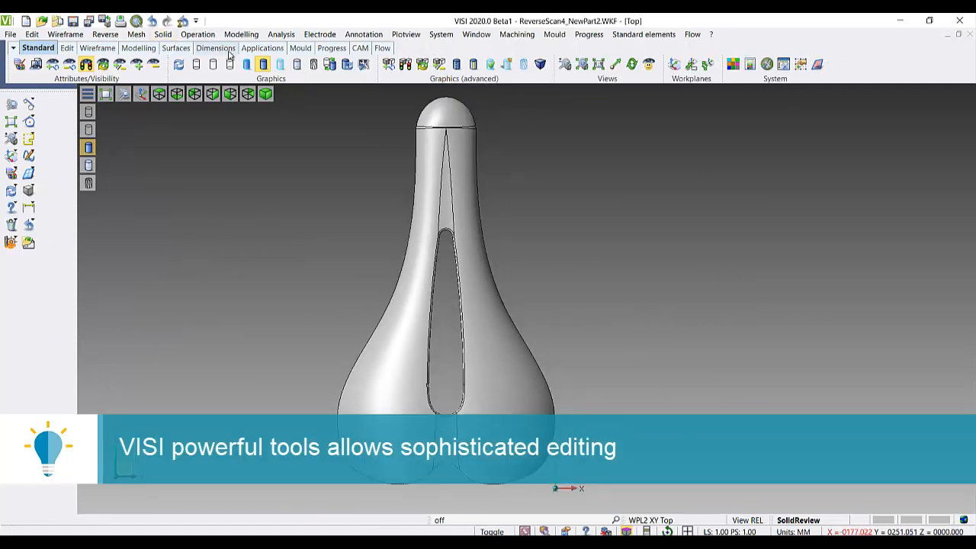
left_click(241, 35)
left_click(327, 224)
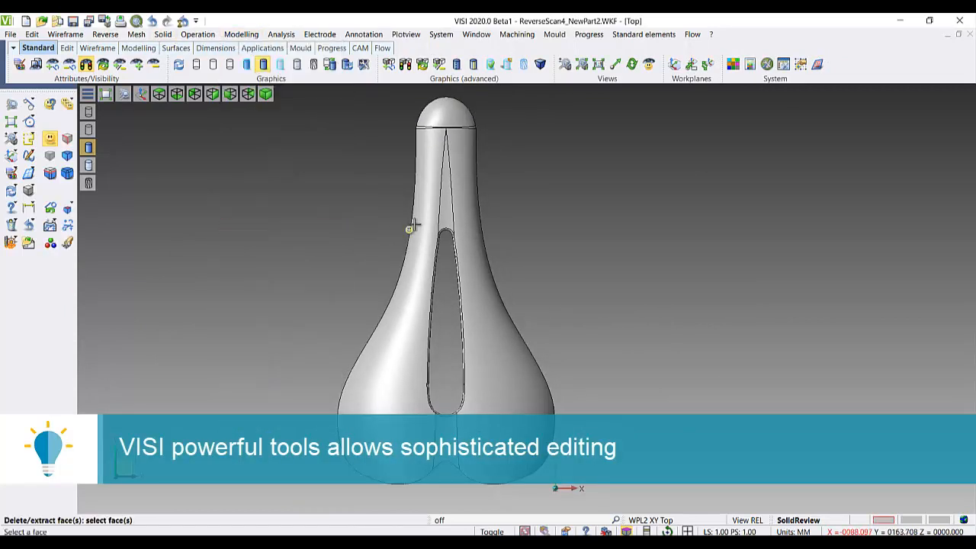
left_click(441, 238)
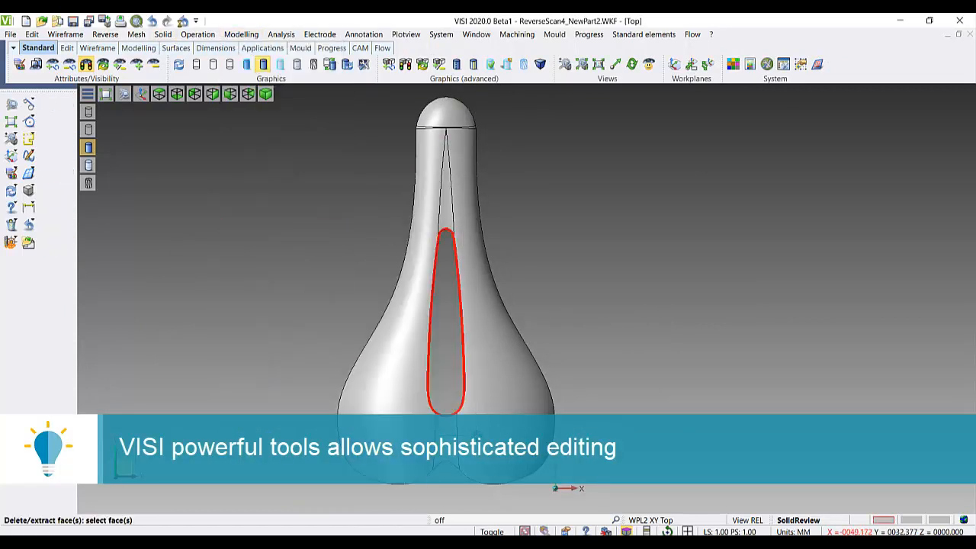
key("Return")
left_click(710, 167)
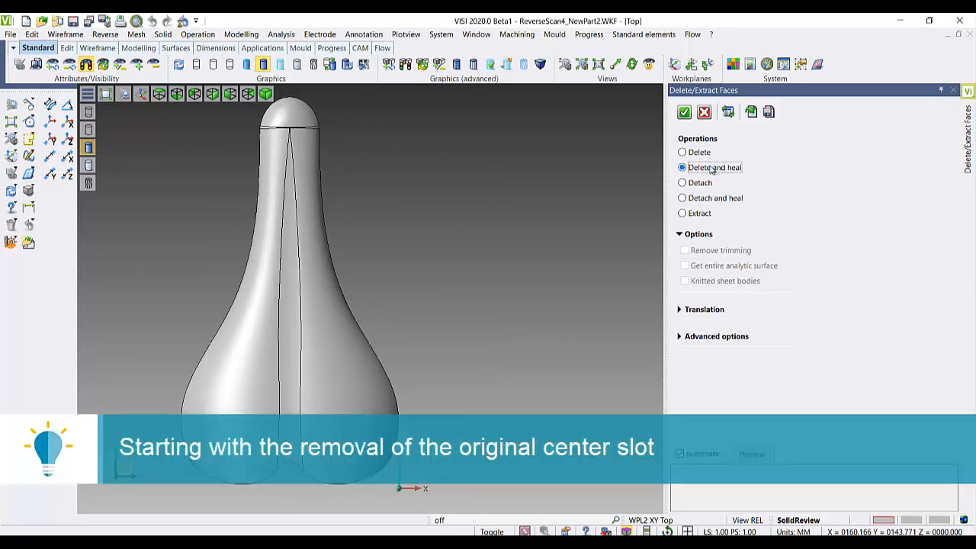
left_click(689, 116)
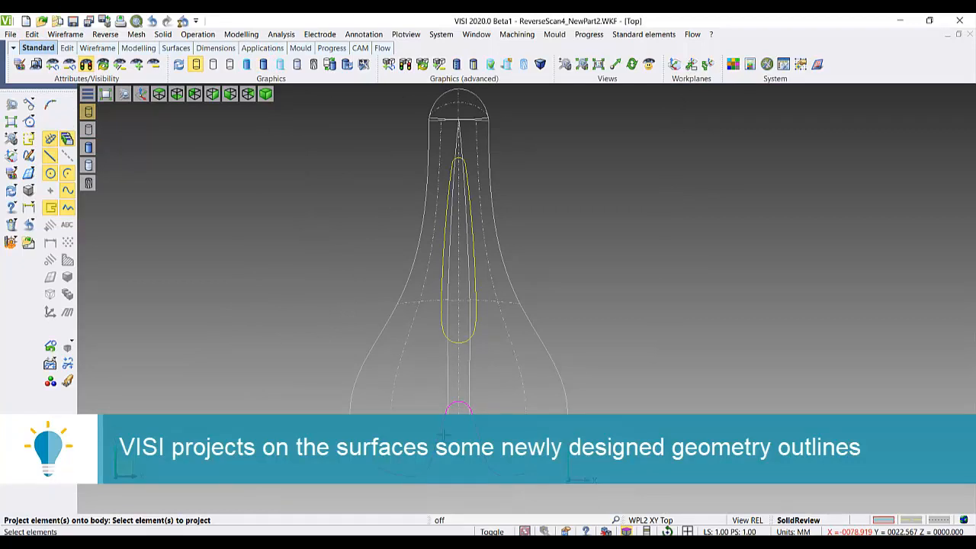
Step: Project the new central slot and rear notch outlines onto the saddle body
left_click(443, 339)
key("Return")
left_click(467, 361)
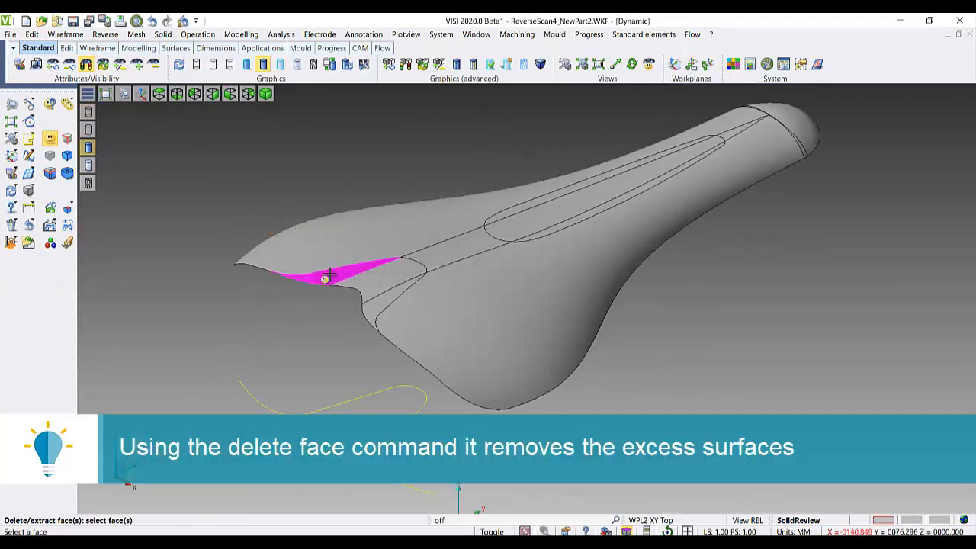
Step: Delete the excess faces inside the new rear notch and the new central slot outline
left_click(334, 276)
left_click(381, 301)
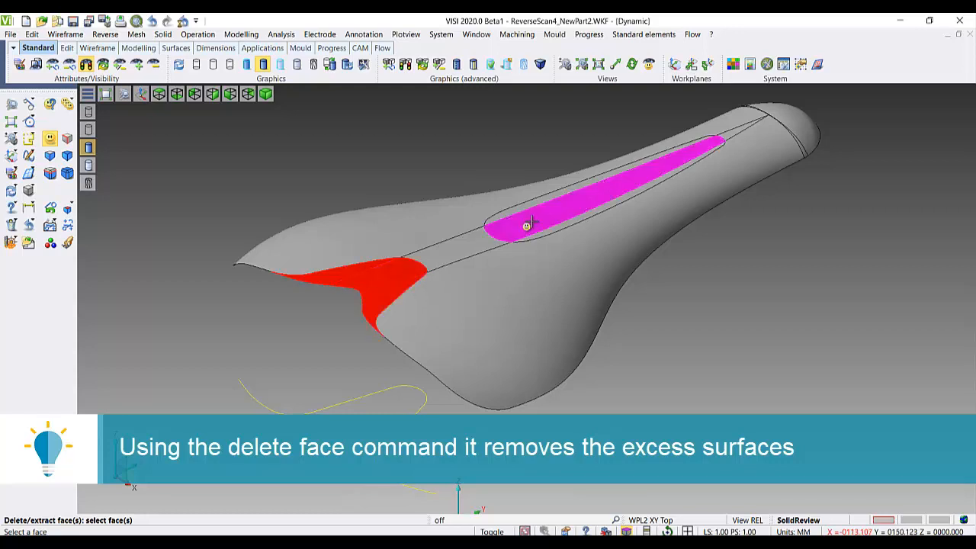
left_click(530, 212)
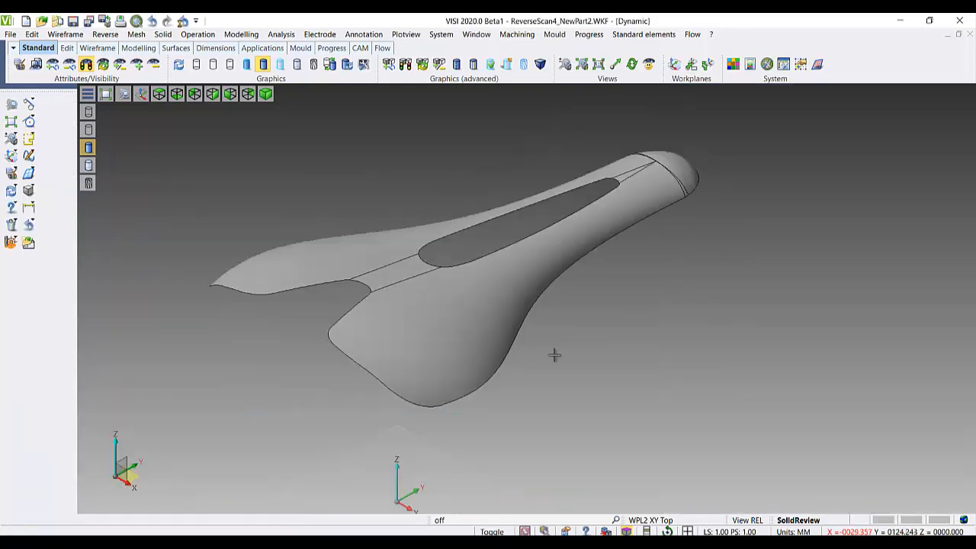
Step: Thicken the trimmed saddle surface into a solid body
middle_click_drag(556, 355, 454, 350)
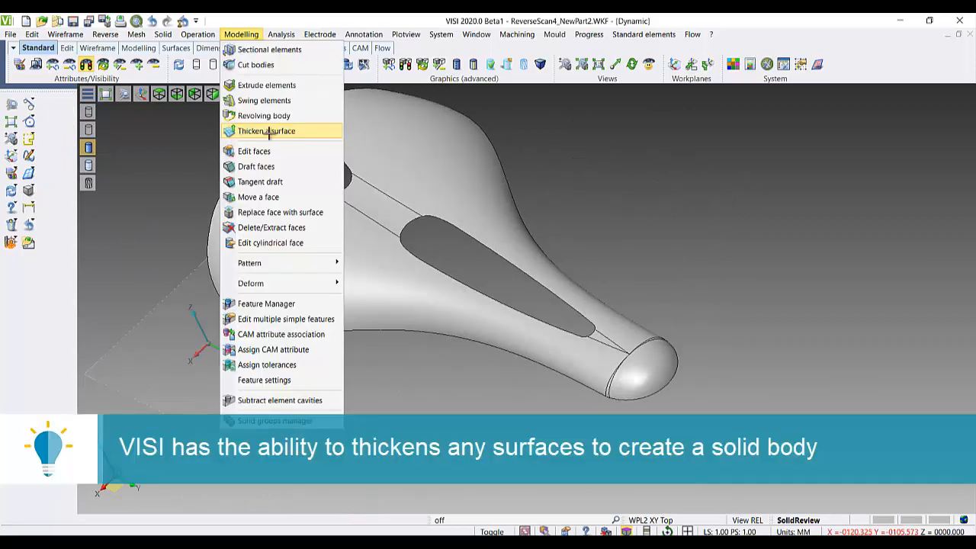
left_click(292, 133)
left_click(327, 211)
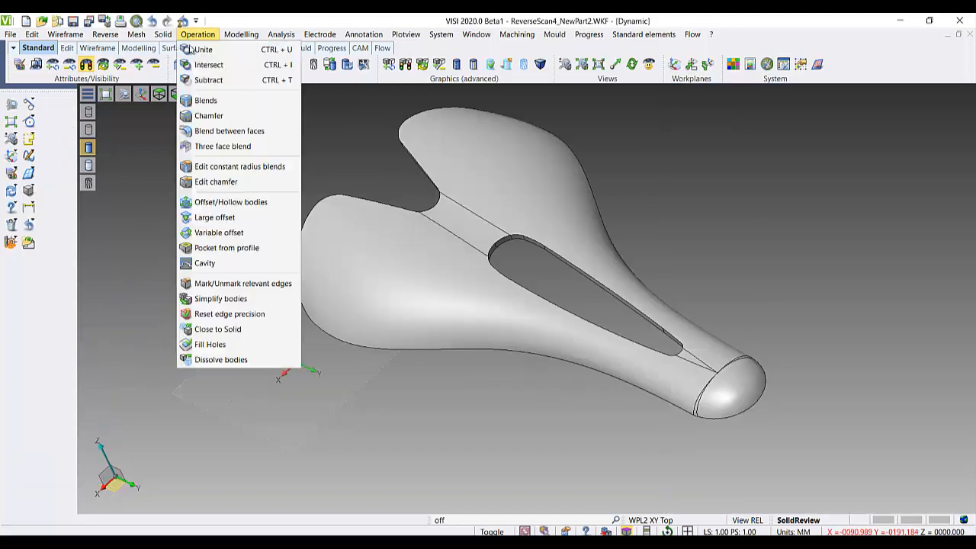
Step: Blend the outer edges on the solid saddle's top side and underside
left_click(207, 100)
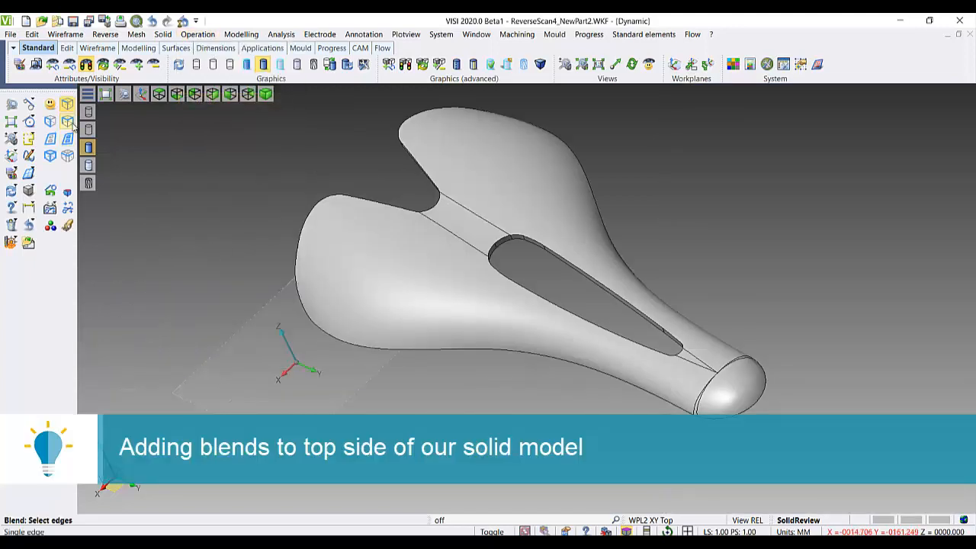
left_click(67, 156)
left_click(302, 252)
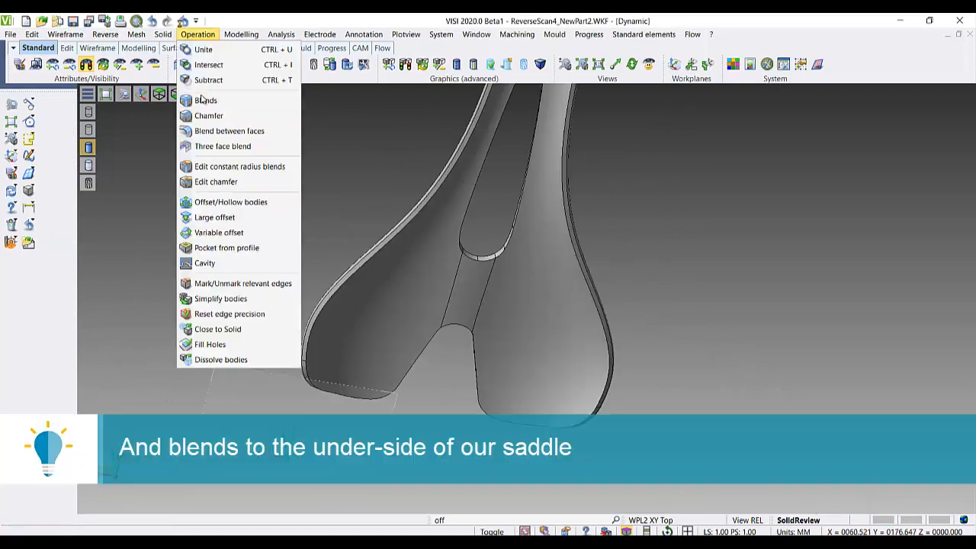
left_click(190, 100)
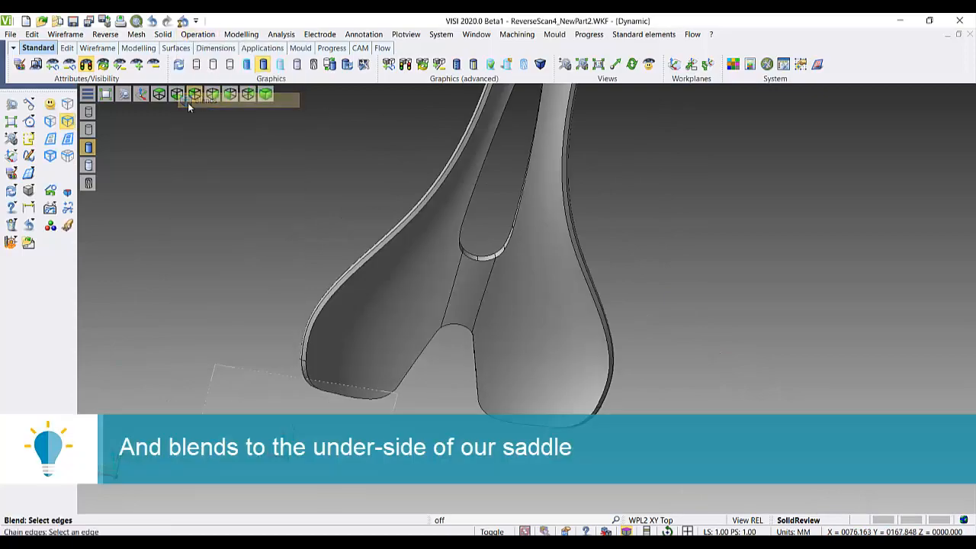
left_click(344, 271)
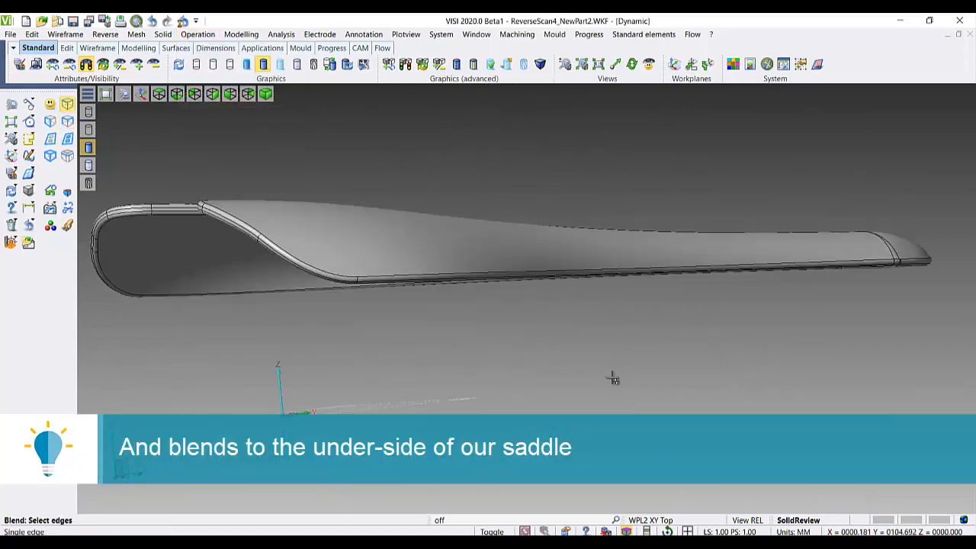
Step: Blend the upper tangent edges of the new central slot with a constant radius of 2
middle_click_drag(613, 378, 472, 363)
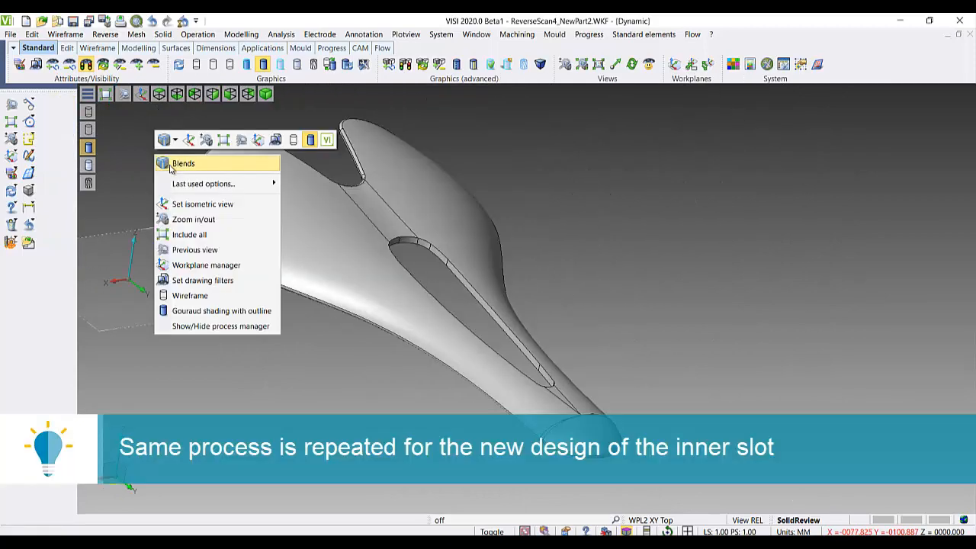
left_click(454, 264)
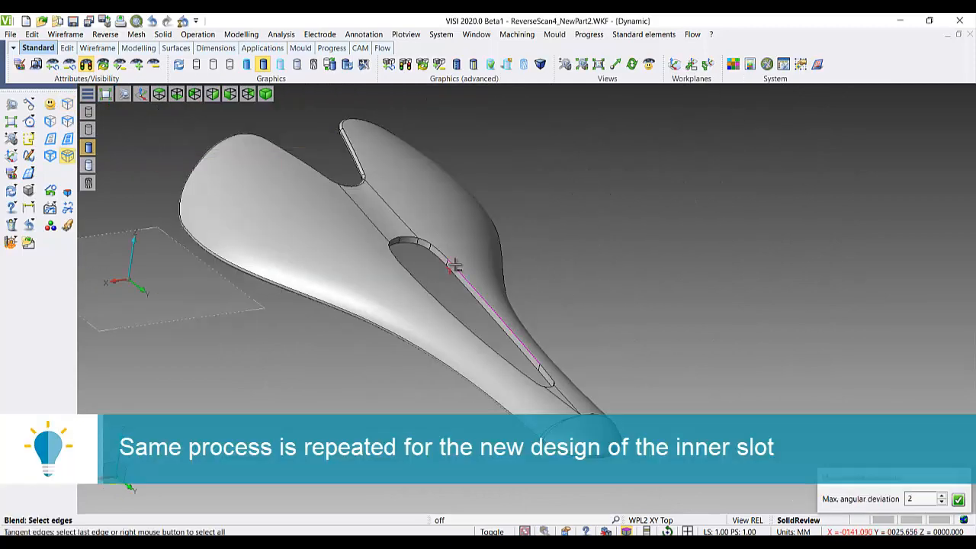
right_click(511, 327)
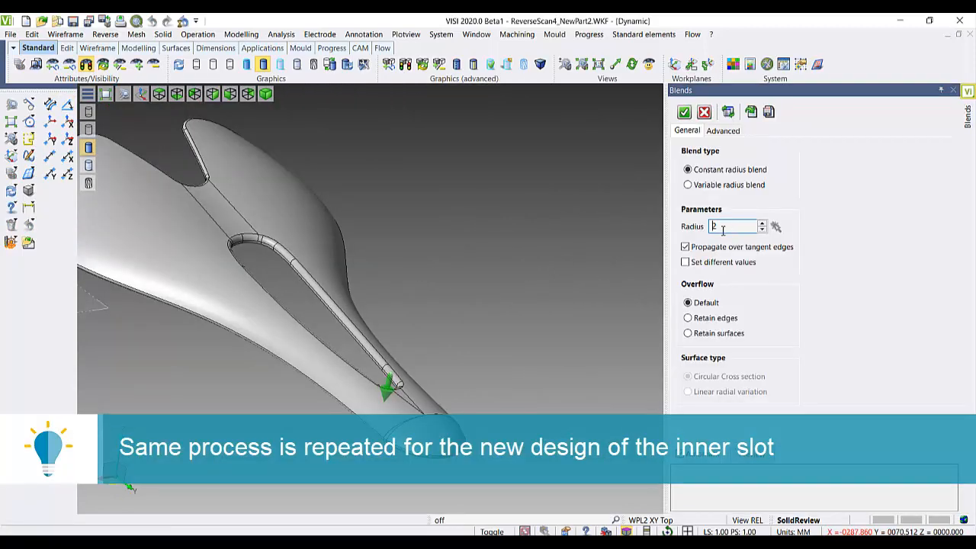
left_click(683, 113)
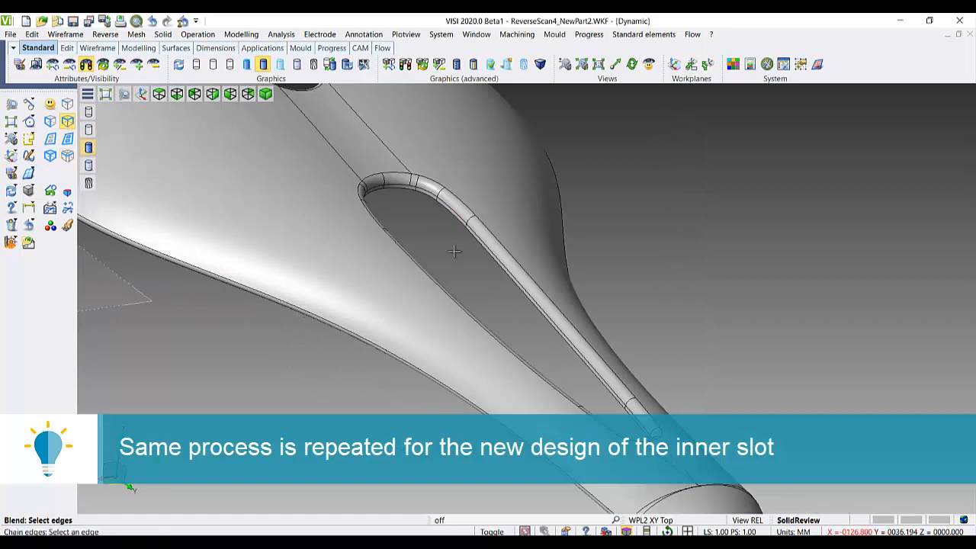
Step: Blend the chained lower edges of the central slot with a constant radius of 1
left_click(449, 224)
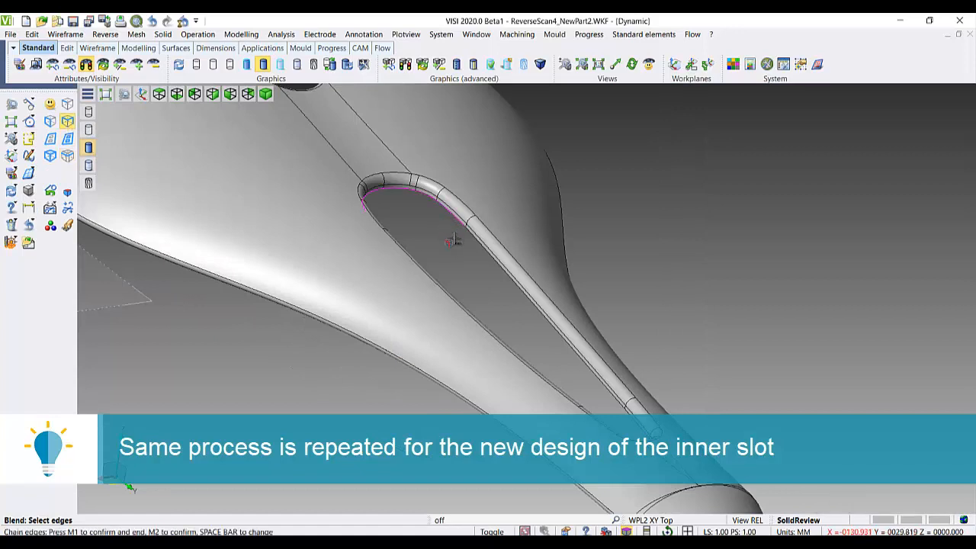
right_click(453, 240)
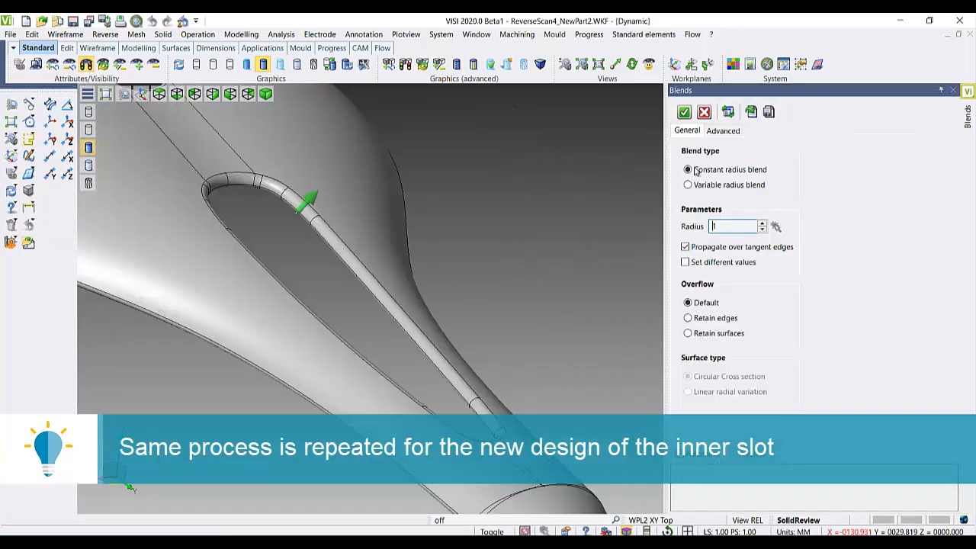
left_click(683, 113)
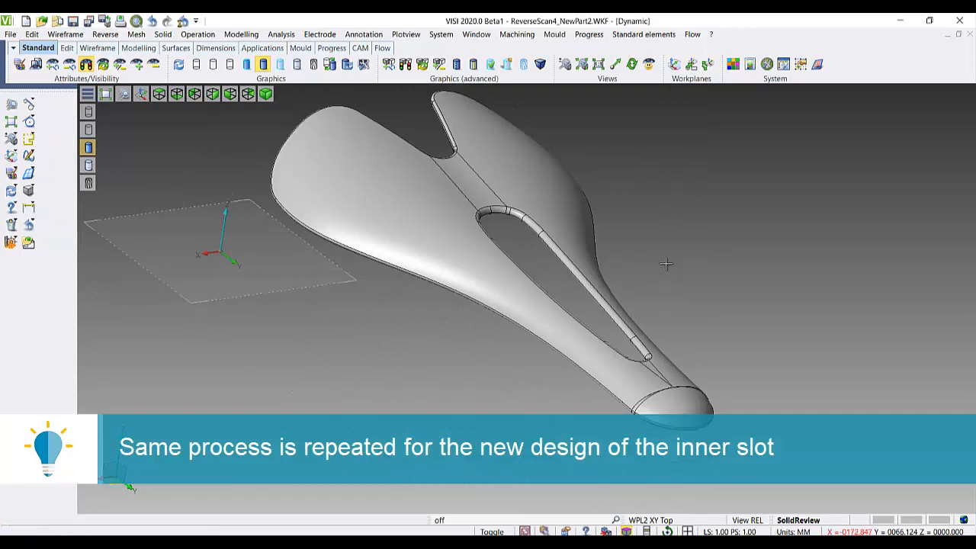
middle_click_drag(666, 264, 642, 295)
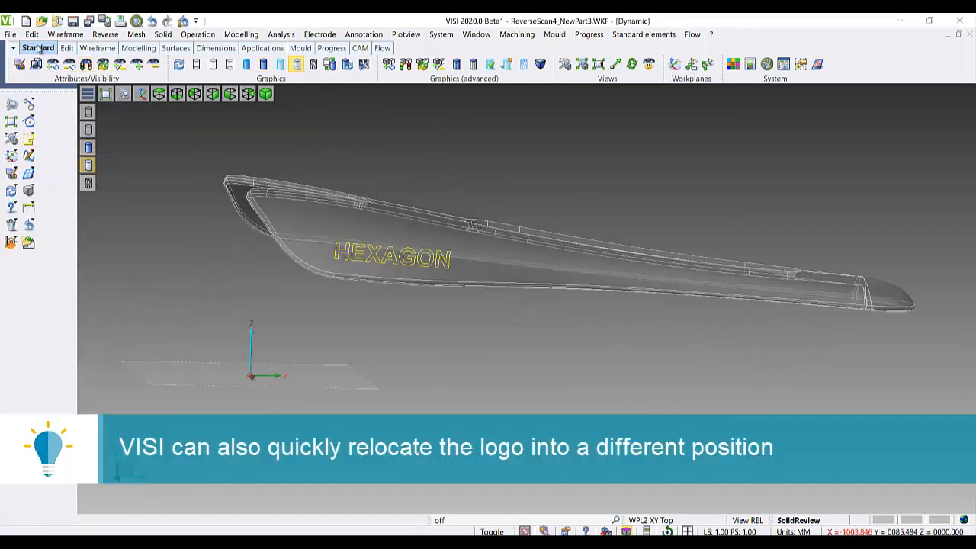
Step: Imprint the HEXAGON logo outlines onto the saddle body, using the direction normal to the body
left_click(31, 35)
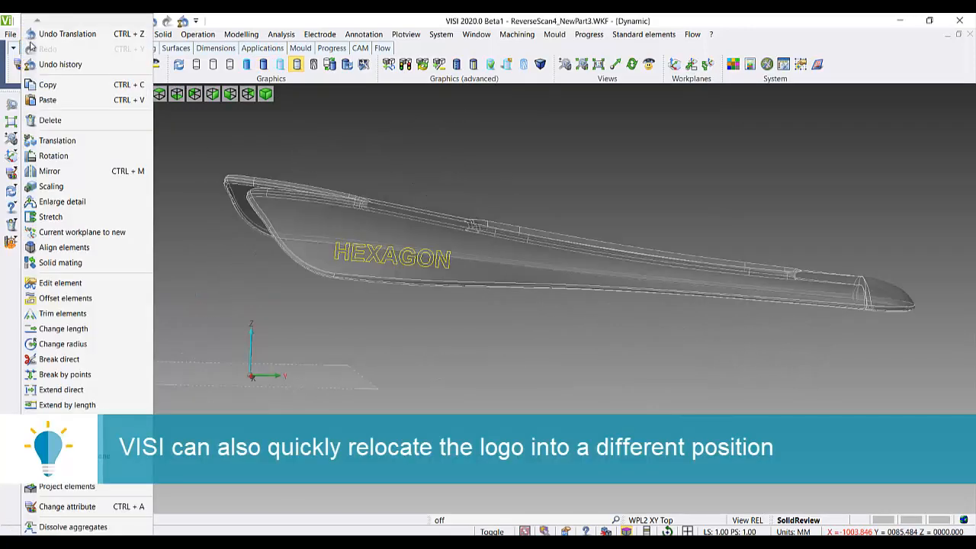
left_click(105, 485)
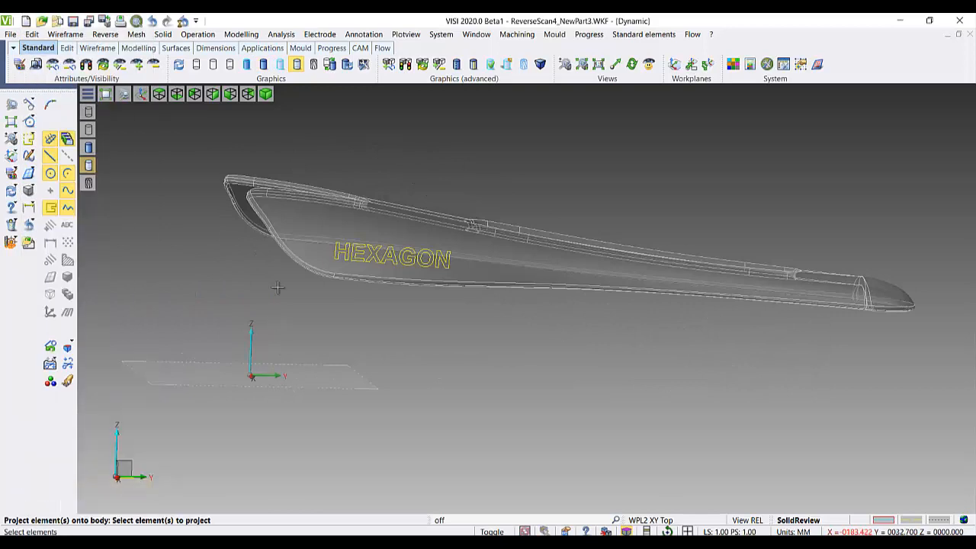
left_click(379, 259)
left_click(510, 281)
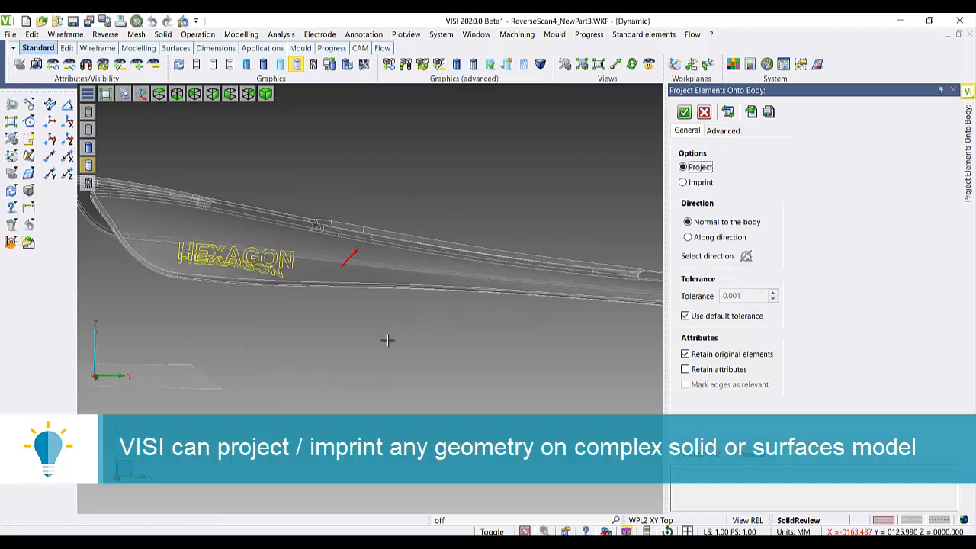
middle_click_drag(387, 340, 382, 377)
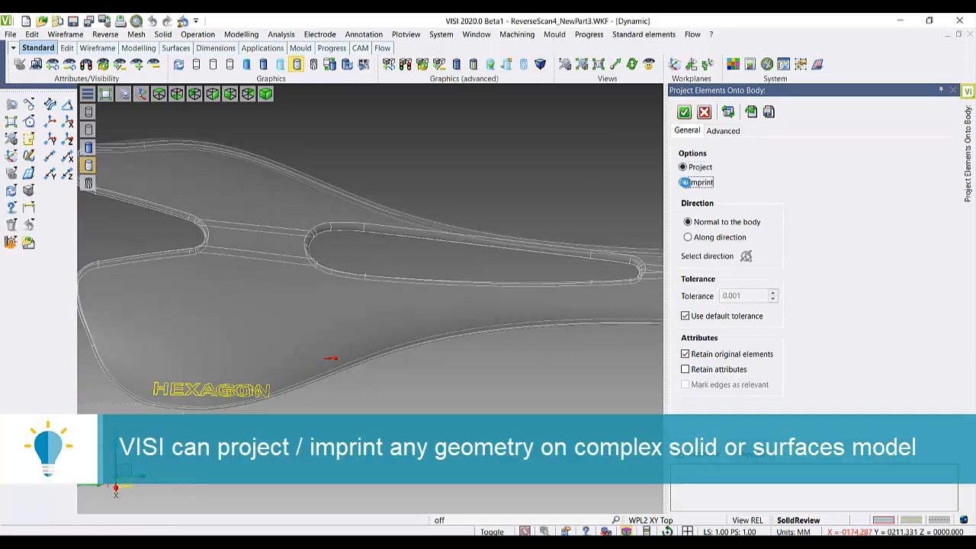
left_click(683, 182)
left_click(684, 112)
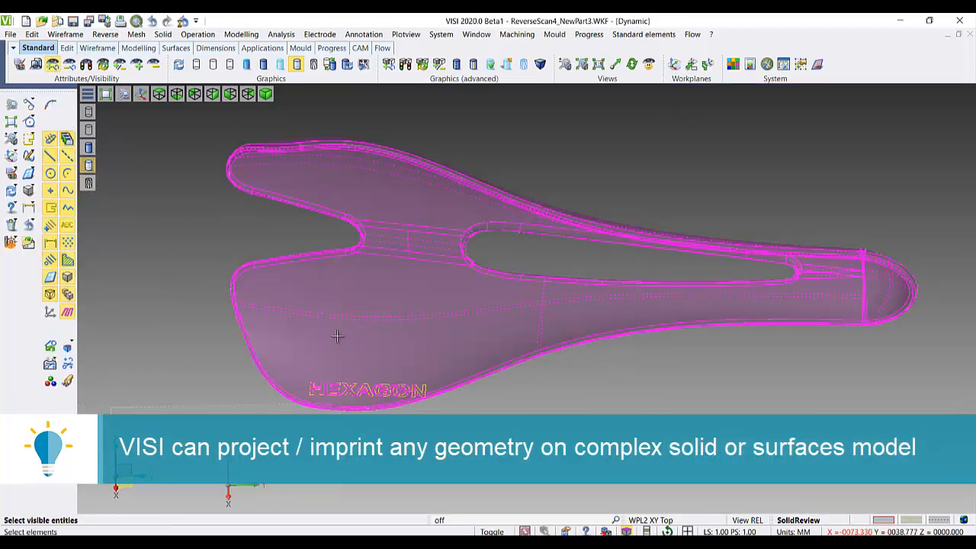
middle_click_drag(473, 408, 484, 326, "shift")
scroll(413, 325, "up", 5)
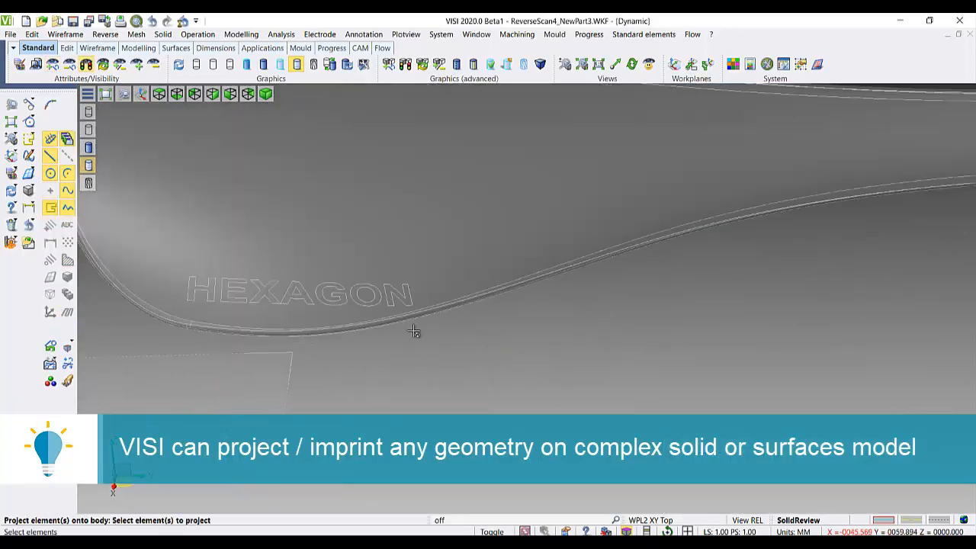
mouse_move(413, 325)
middle_mouse_down()
mouse_move(379, 338)
mouse_move(409, 332)
middle_mouse_up()
scroll(400, 335, "down", 2)
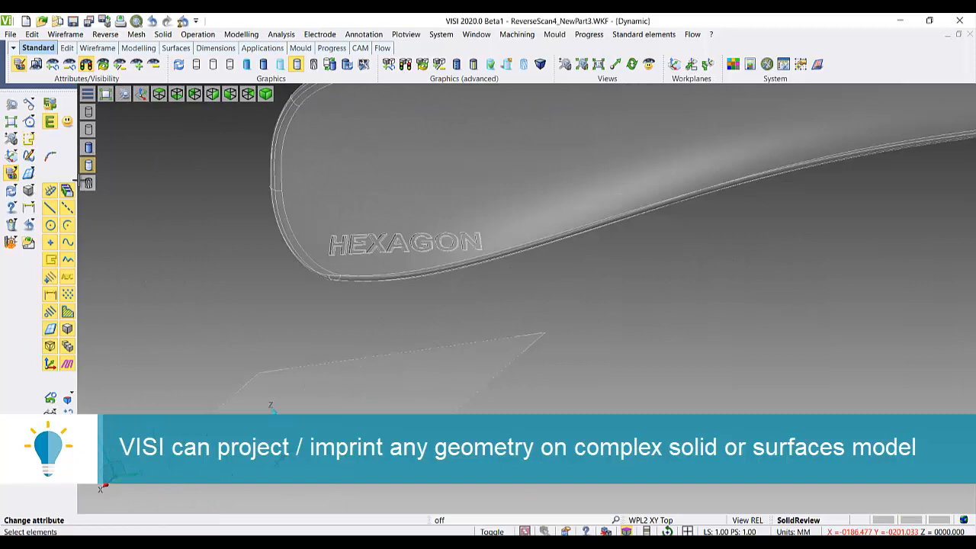
Step: Change the colour attribute of the embossed HEXAGON letter faces to teal for contrast with the saddle
left_click(283, 232)
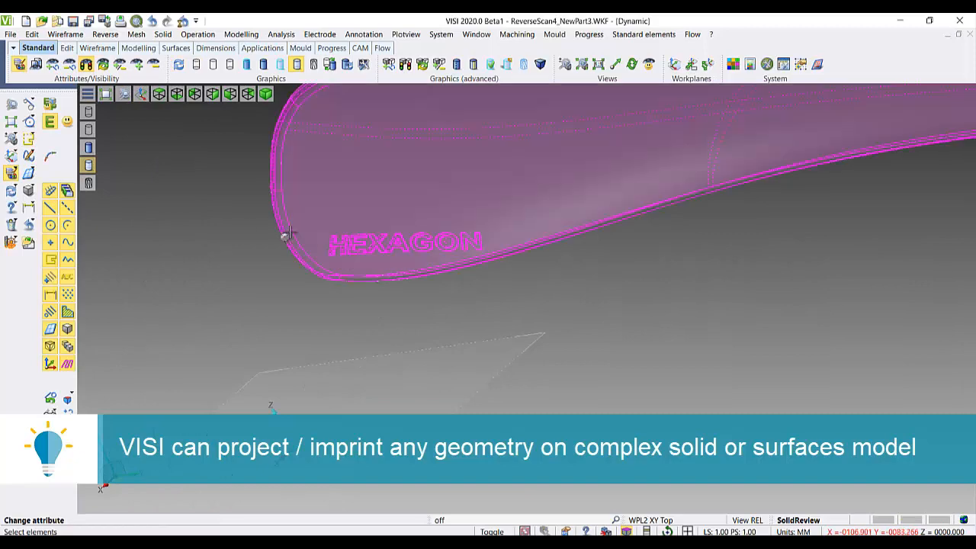
scroll(340, 250, "up", 2)
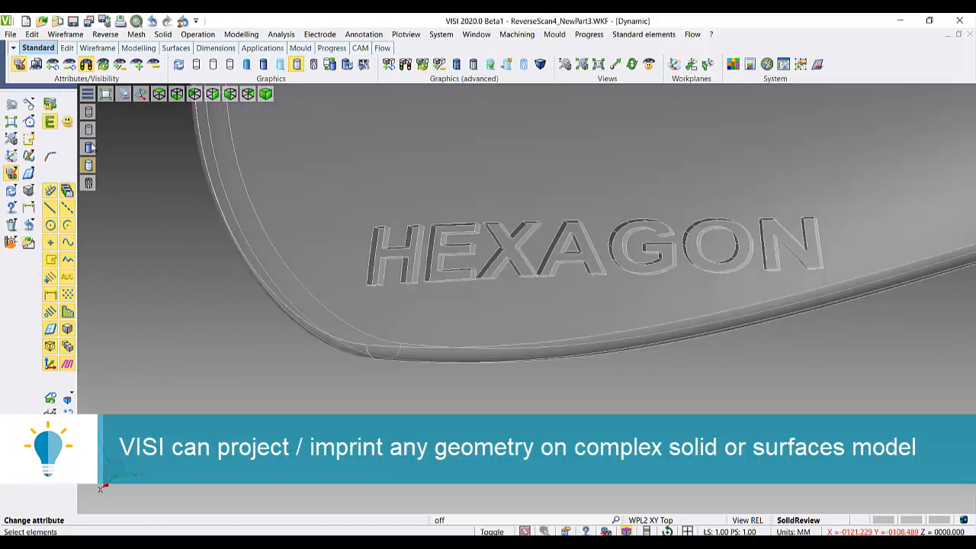
left_click(87, 131)
left_click(409, 250)
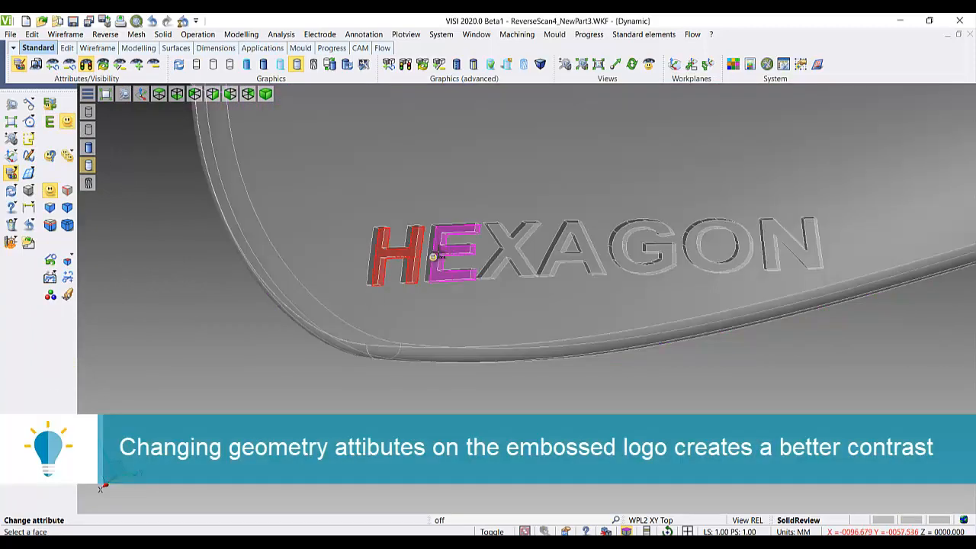
left_click(450, 254)
left_click(503, 252)
left_click(572, 247)
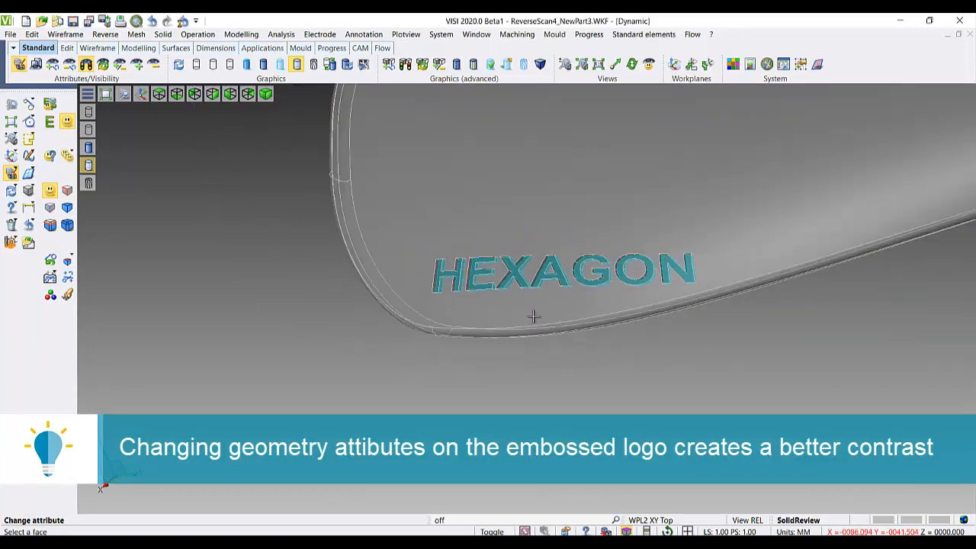
scroll(533, 316, "down", 2)
key("Escape")
scroll(553, 310, "down", 5)
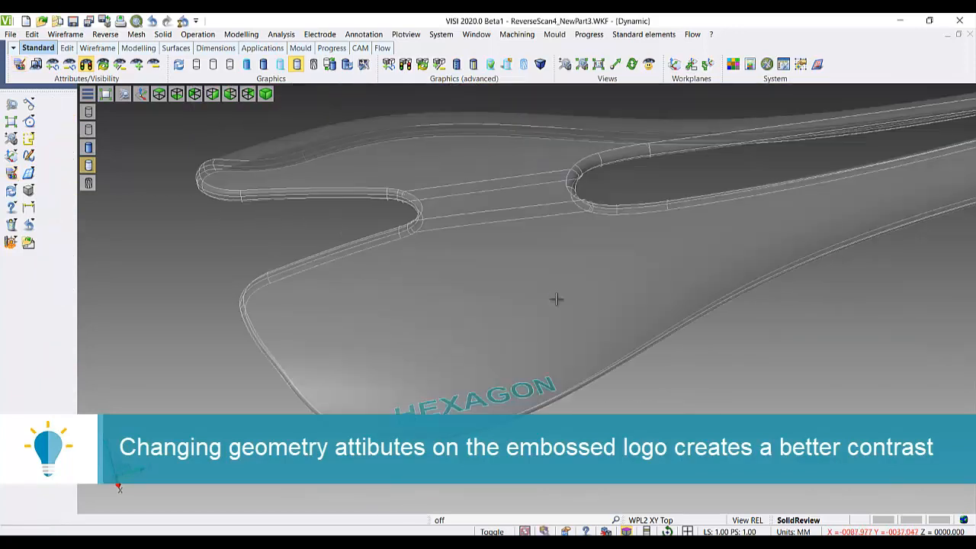
middle_click_drag(560, 294, 682, 321)
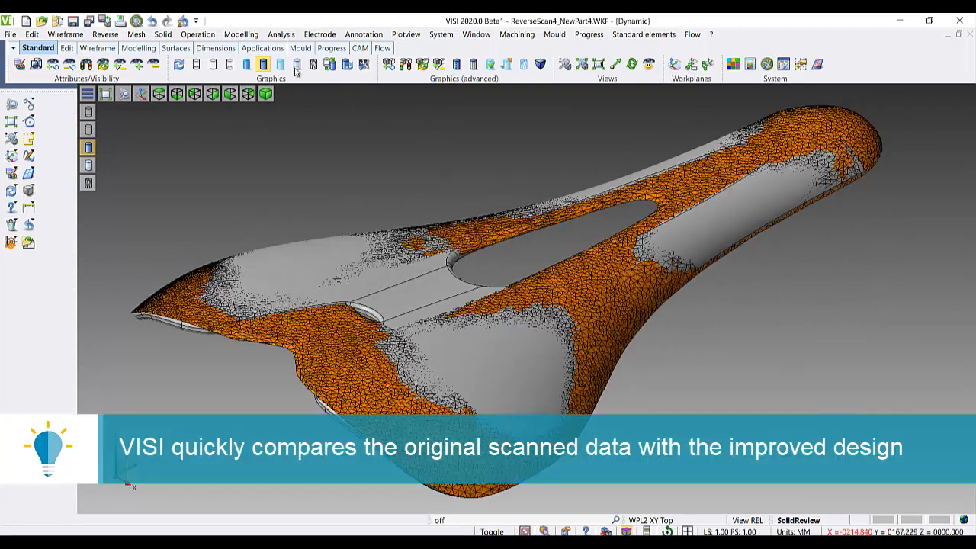
Step: Display the redesigned saddle as transparent shaded and examine it against the original scan mesh from several angles
left_click(297, 66)
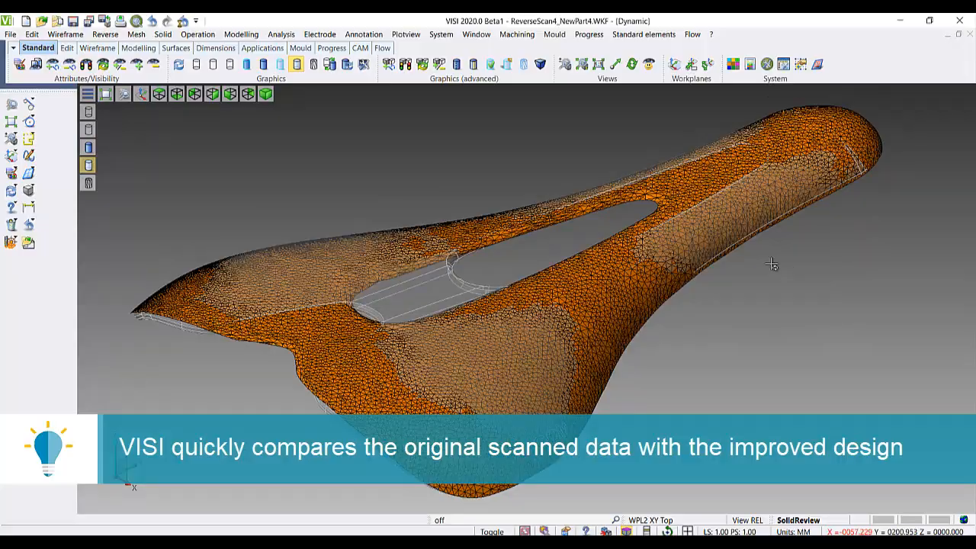
middle_click_drag(754, 257, 715, 290)
scroll(715, 293, "up", 1)
scroll(715, 294, "down", 3)
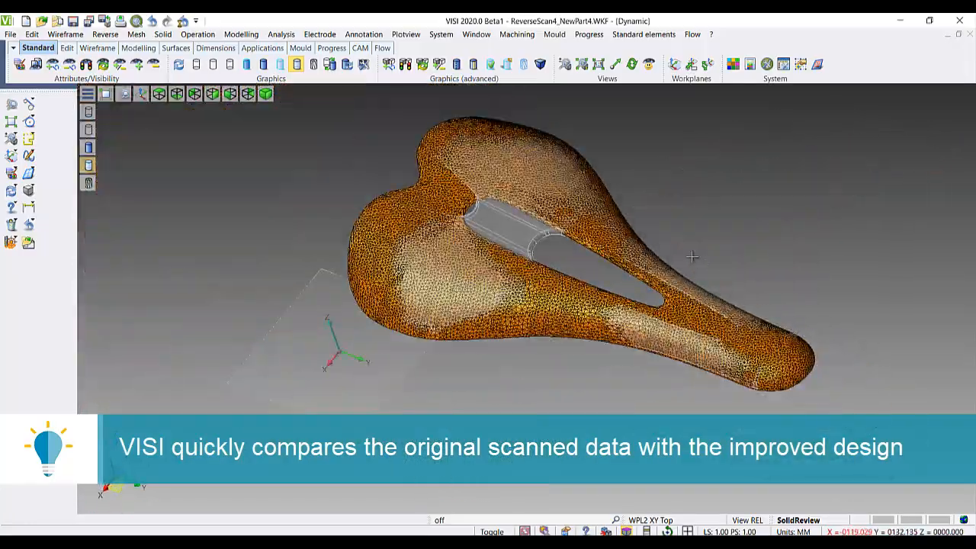
middle_click_drag(692, 257, 747, 290)
scroll(756, 292, "up", 2)
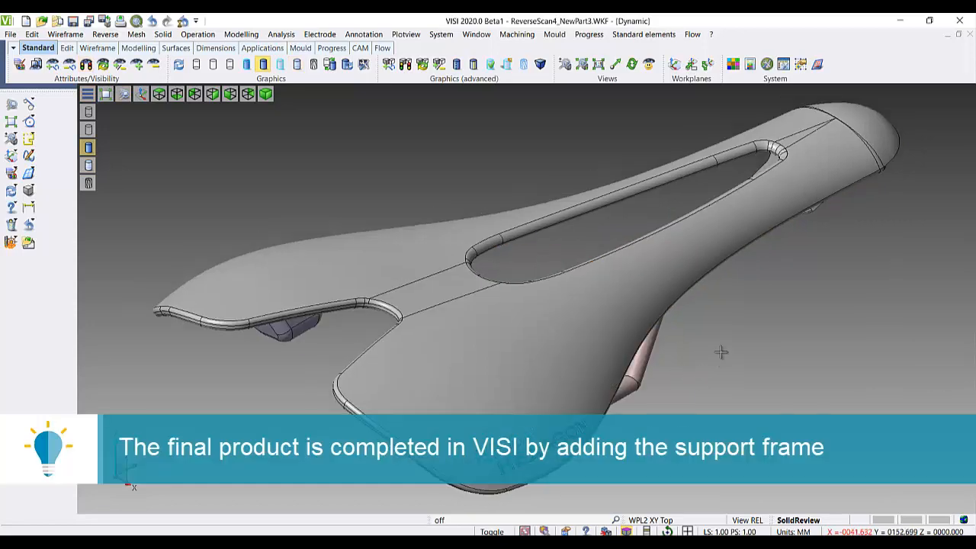
Step: Examine the support frame under the saddle in transparent display, and the complete saddle in opaque shading from below and above
left_click(296, 64)
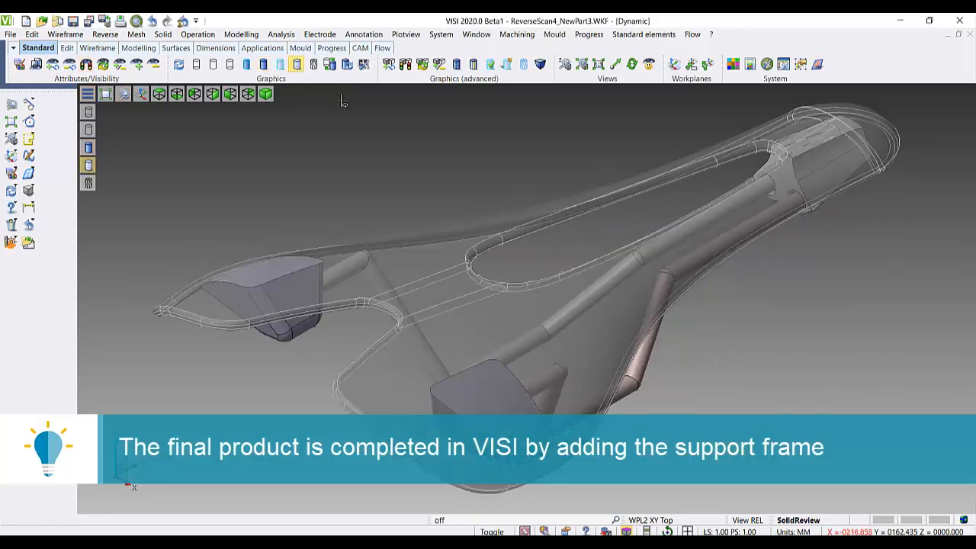
middle_click_drag(794, 368, 420, 154)
left_click(264, 64)
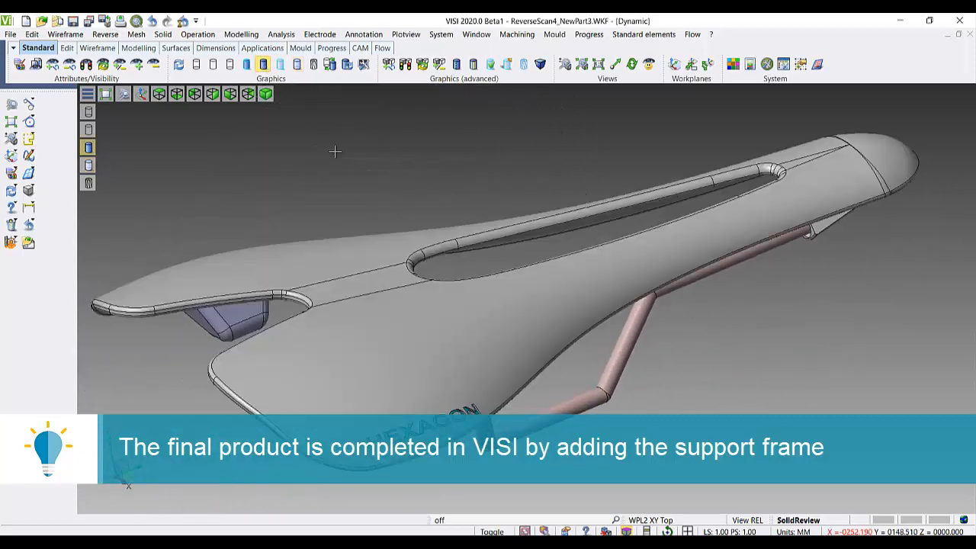
middle_click_drag(333, 148, 488, 328)
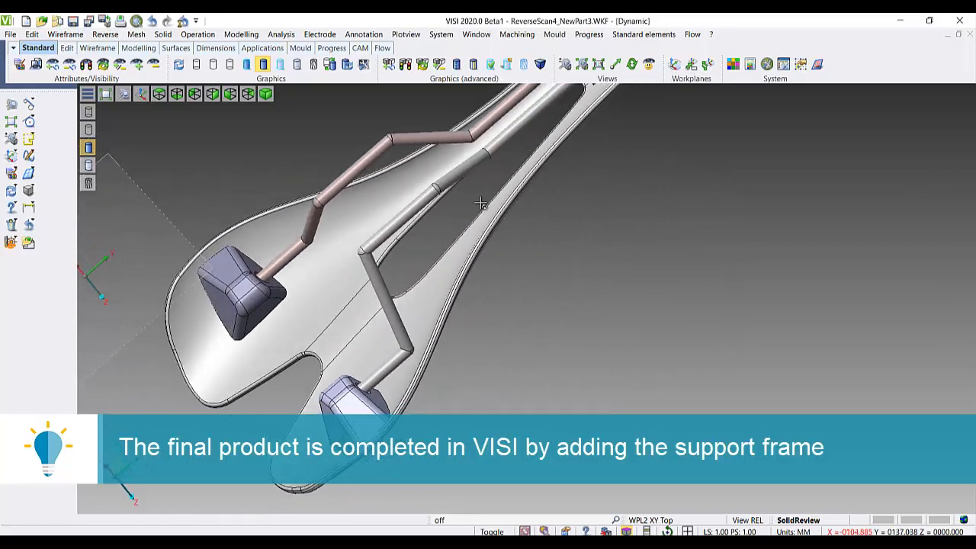
middle_click_drag(481, 203, 410, 352)
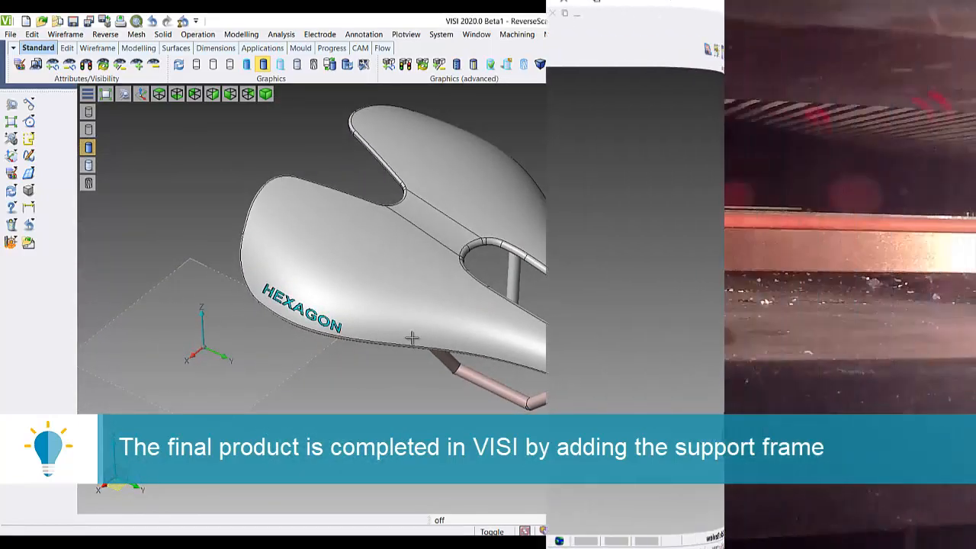